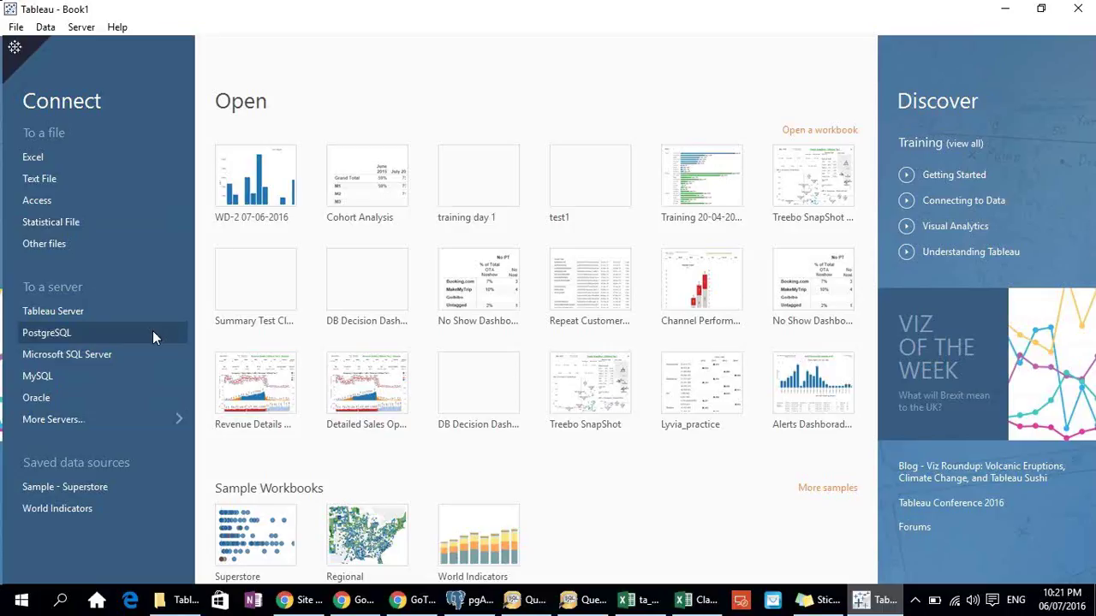
Examine the full list of server types available for a data connection
left_click(176, 419)
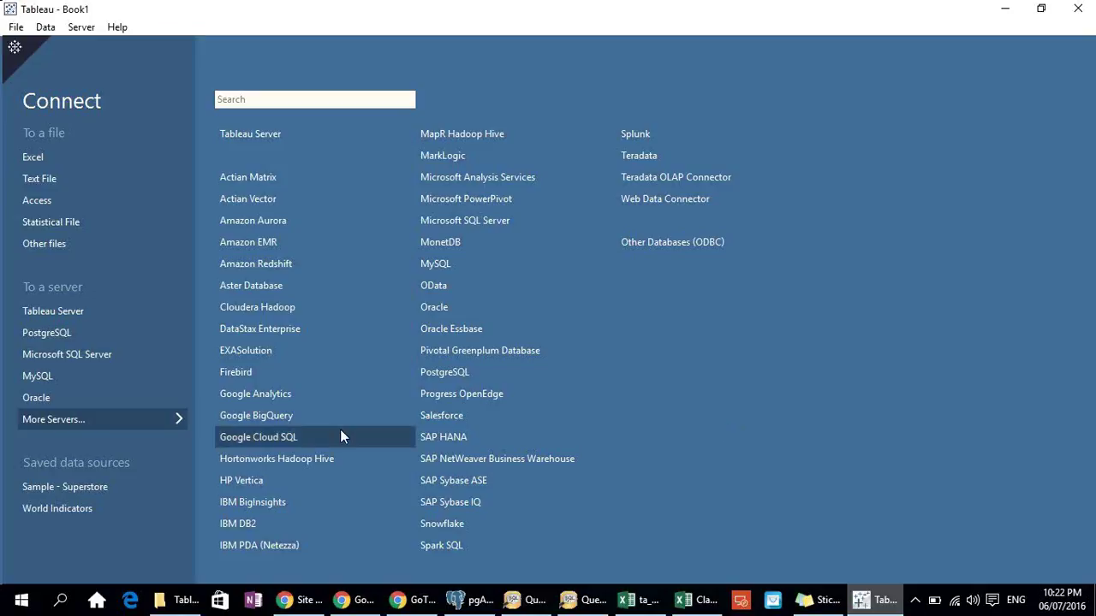
left_click(177, 418)
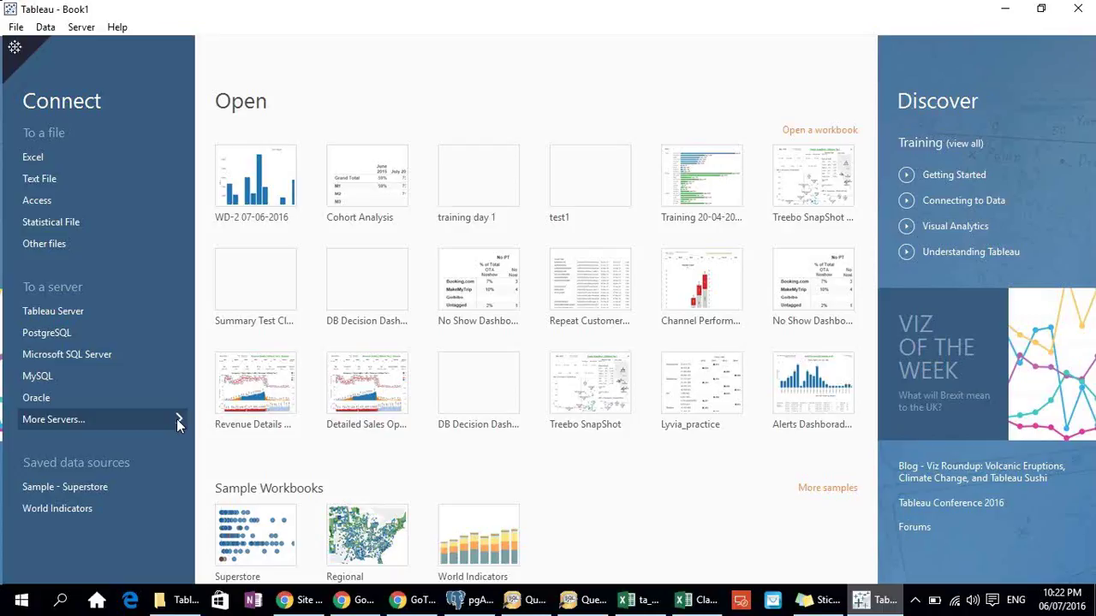
left_click(176, 418)
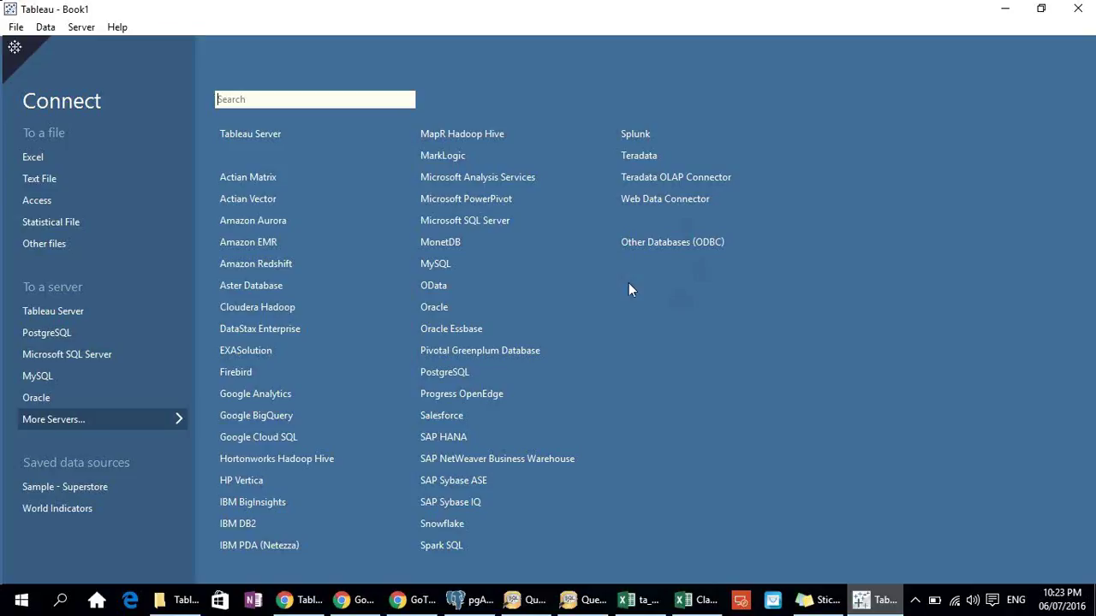
left_click(107, 417)
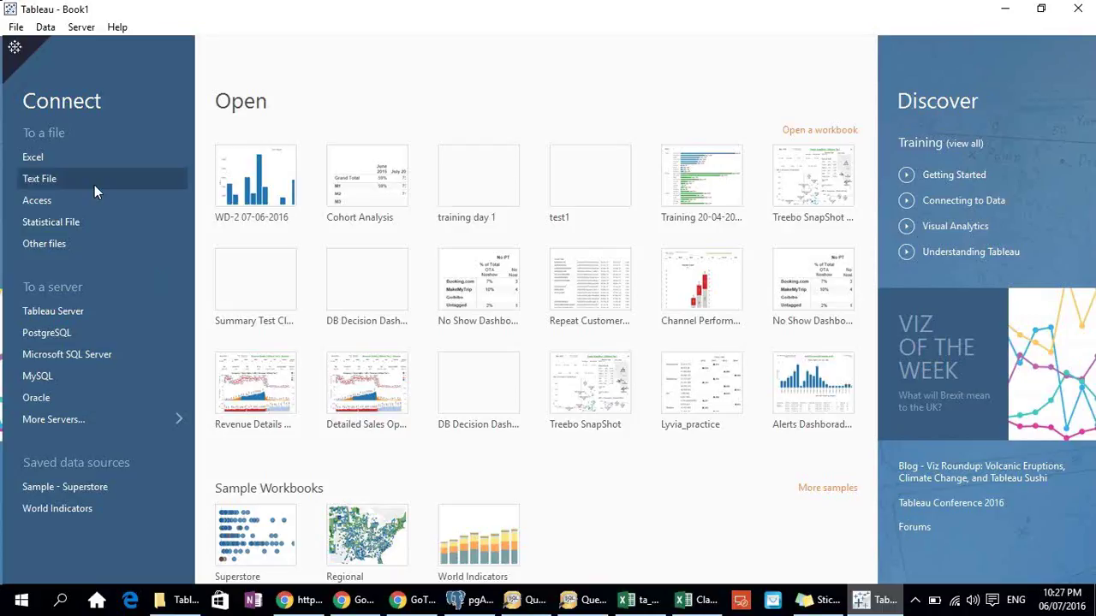
Connect to the Excel workbook CRG Sample Data Sets.xlsx as a data source
left_click(36, 156)
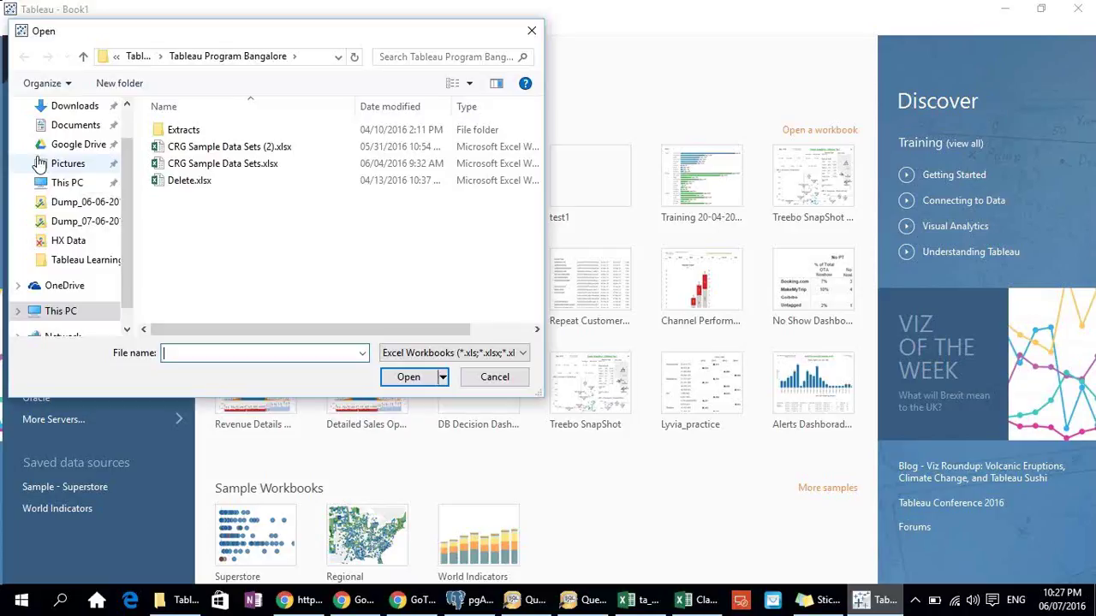
left_click(240, 170)
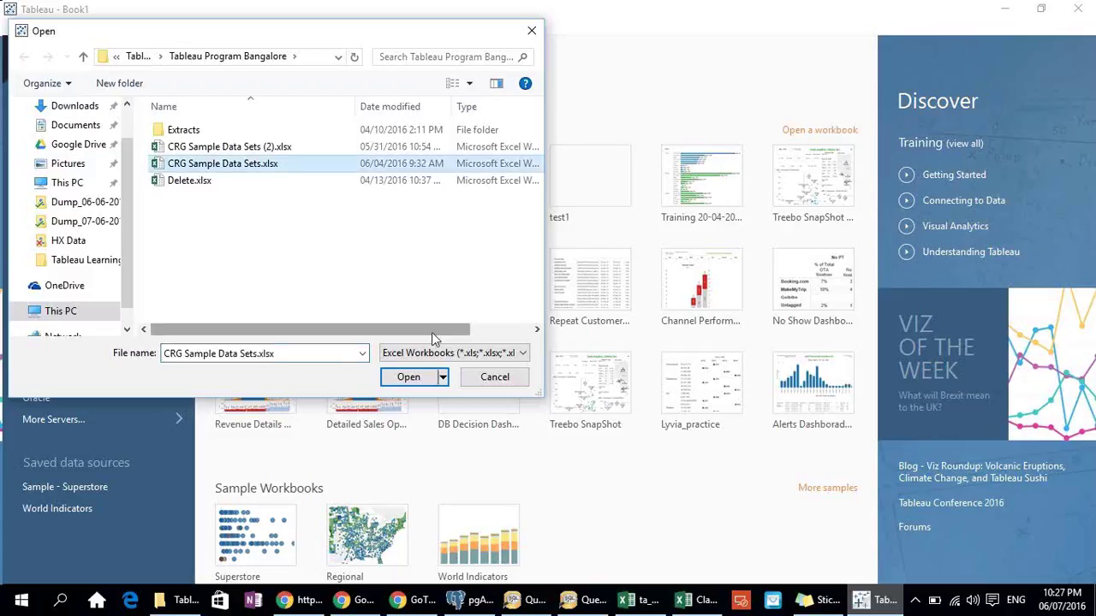
left_click(408, 377)
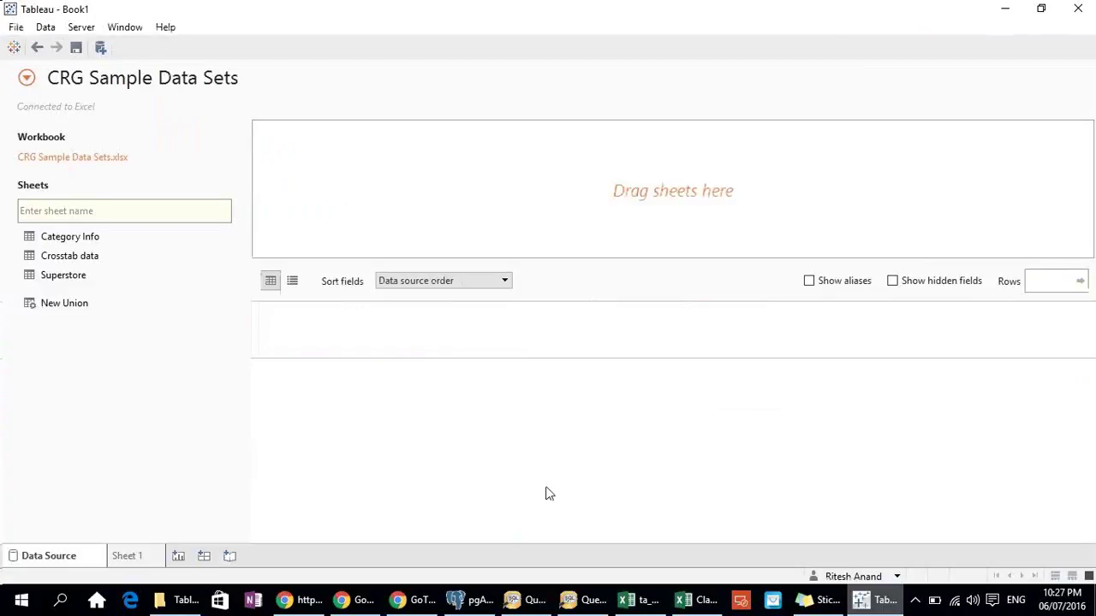
Return to the start page and add a second Excel connection to CRG Sample Data Sets.xlsx
left_click(13, 48)
left_click(42, 156)
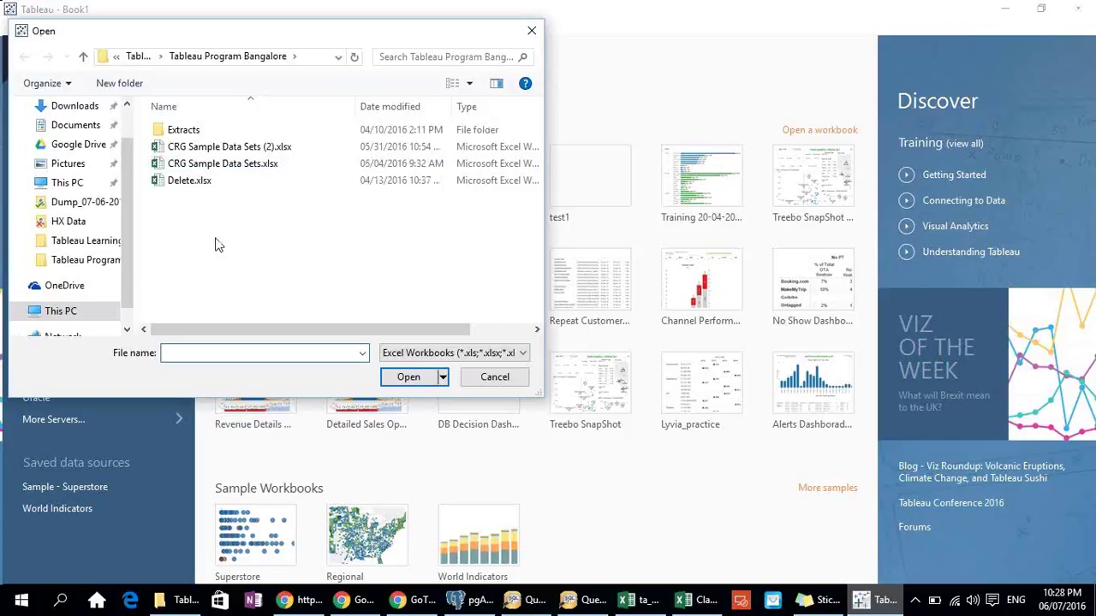
left_click(244, 168)
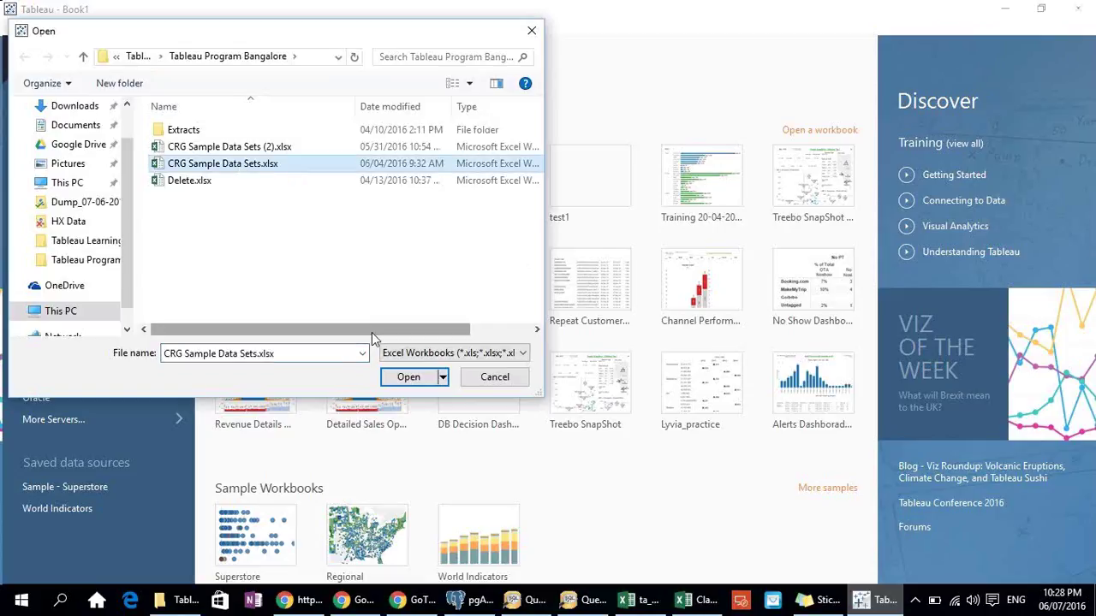
left_click(408, 378)
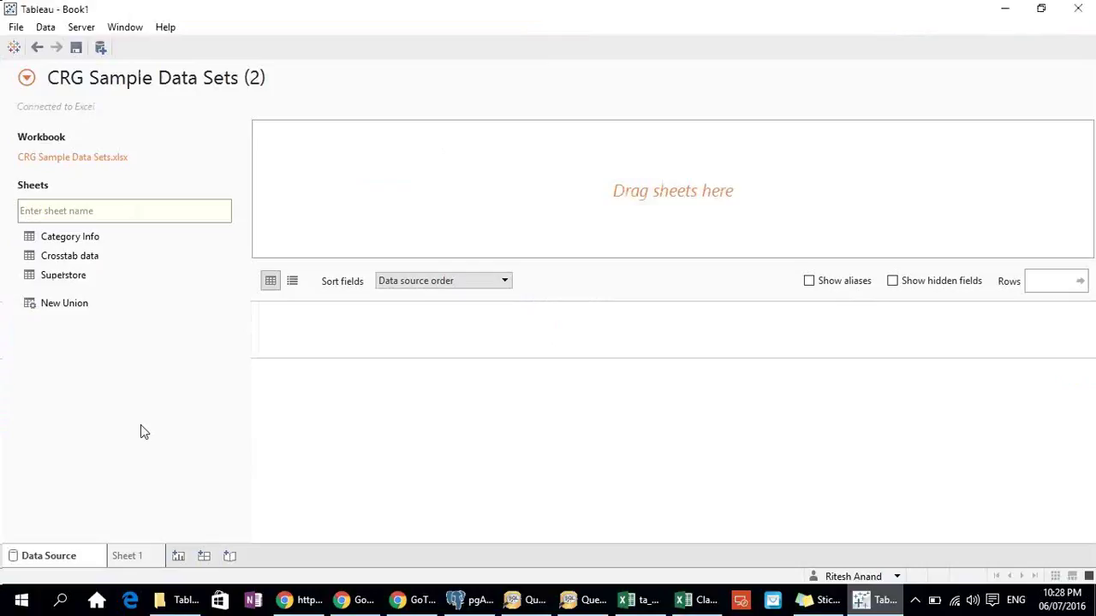
Switch to File Explorer and open CRG Sample Data Sets.xlsx from the Tableau Program Bangalore folder in Excel
key("alt+Tab")
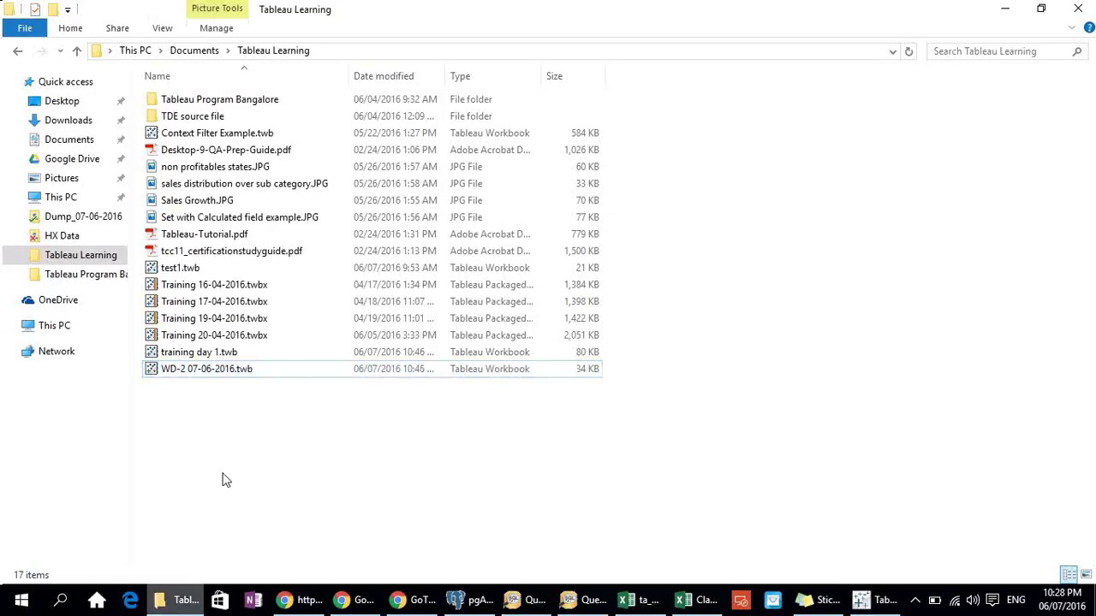
double_click(233, 101)
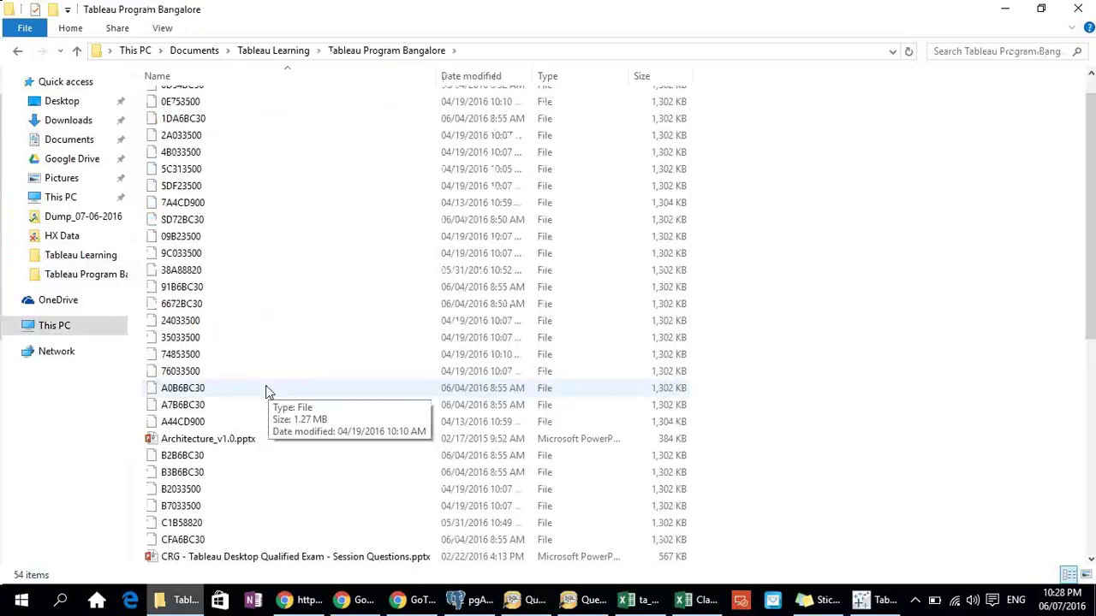
scroll(266, 391, "down", 8)
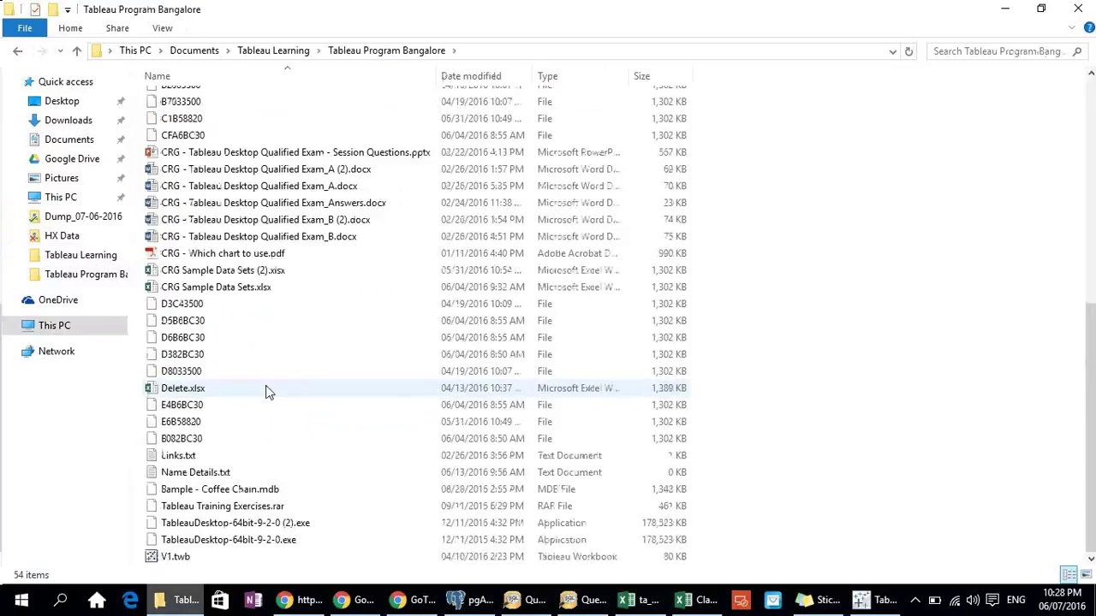
double_click(222, 288)
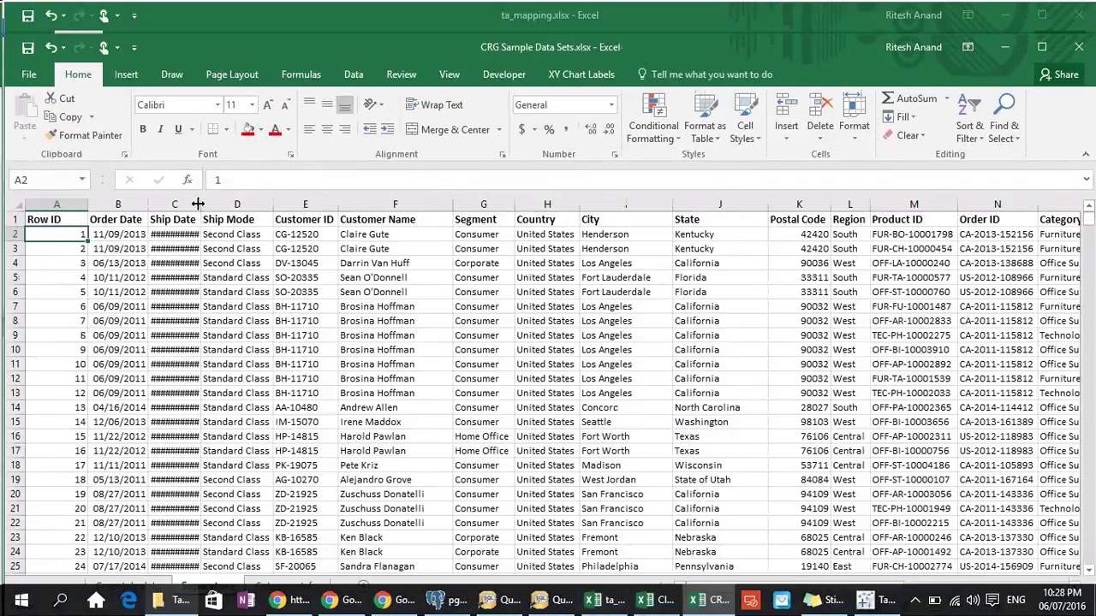
Autofit the Ship Date column on the Superstore sheet and maximize the workbook window
double_click(198, 203)
left_click(76, 220)
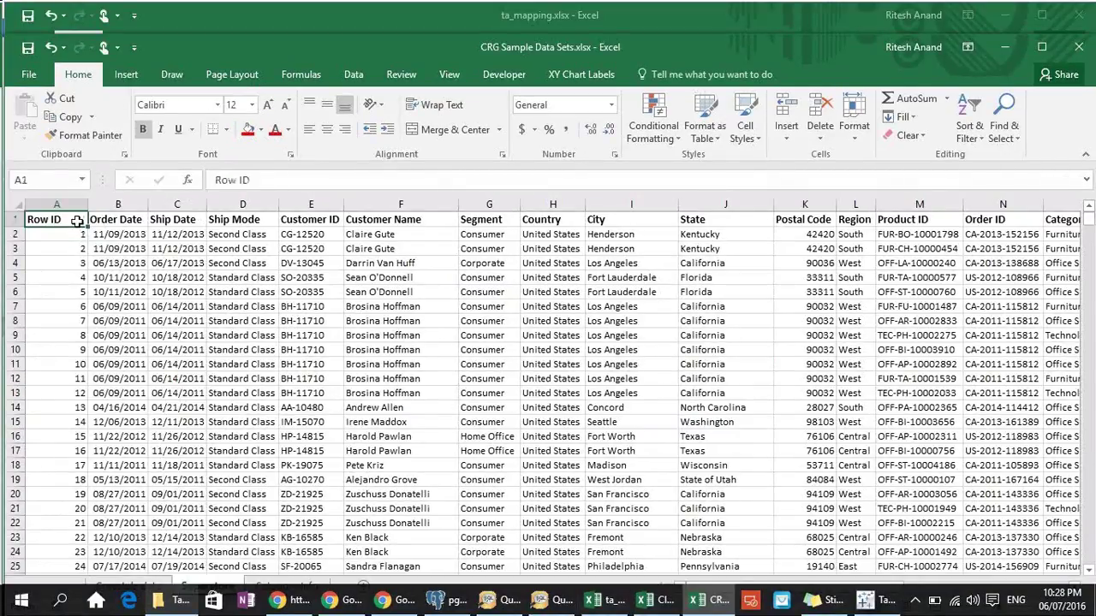
key("Right")
key("Right")
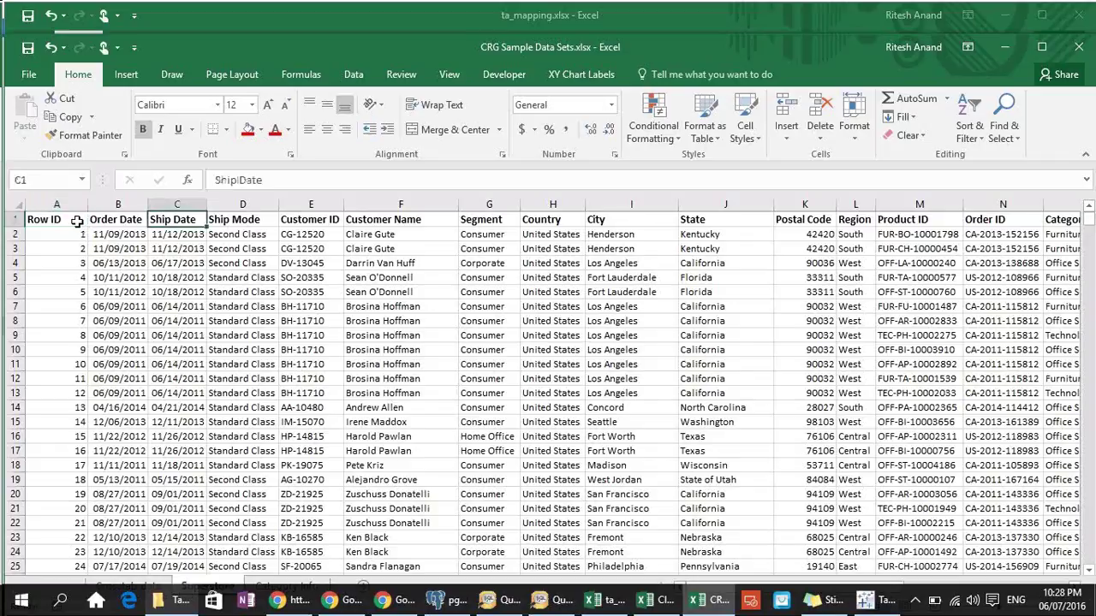
double_click(365, 50)
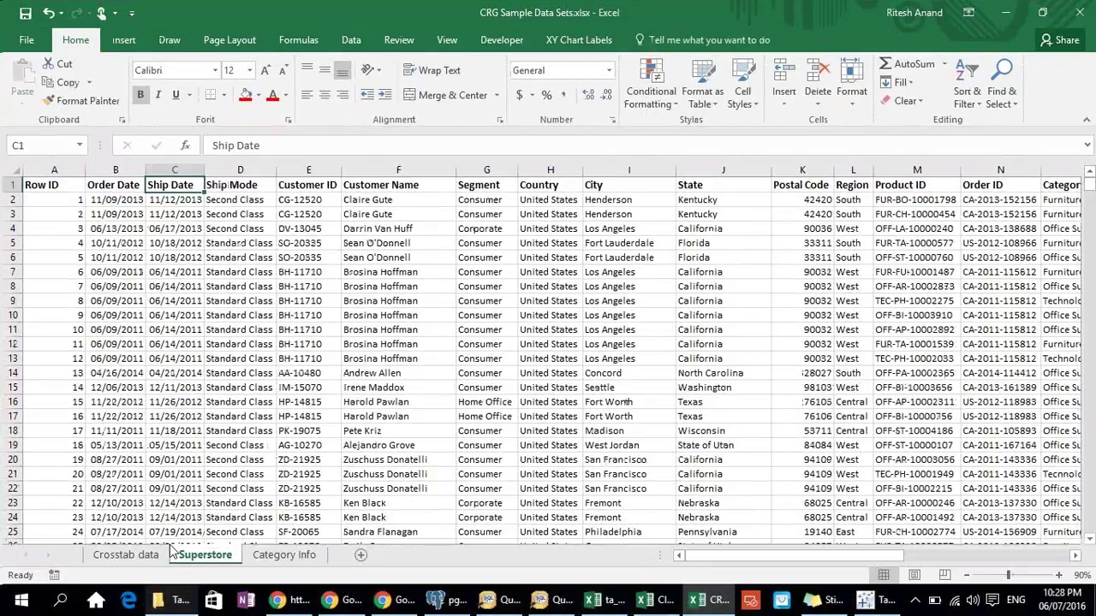
Examine the Crosstab data, Superstore and Category Info sheets of the workbook, and switch back to Tableau
left_click(167, 554)
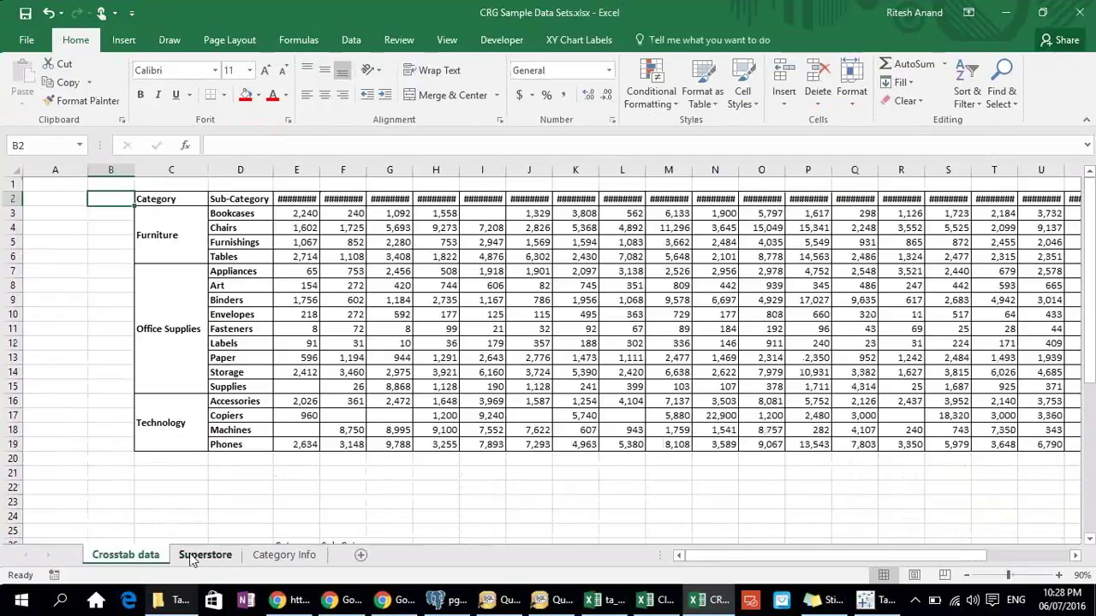
left_click(193, 555)
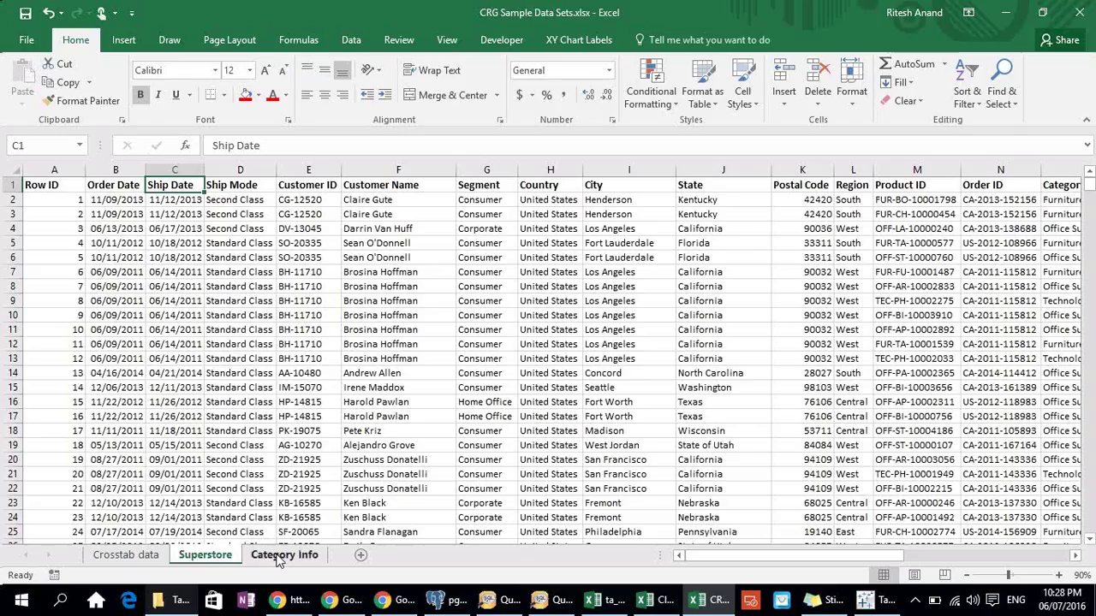
left_click(278, 557)
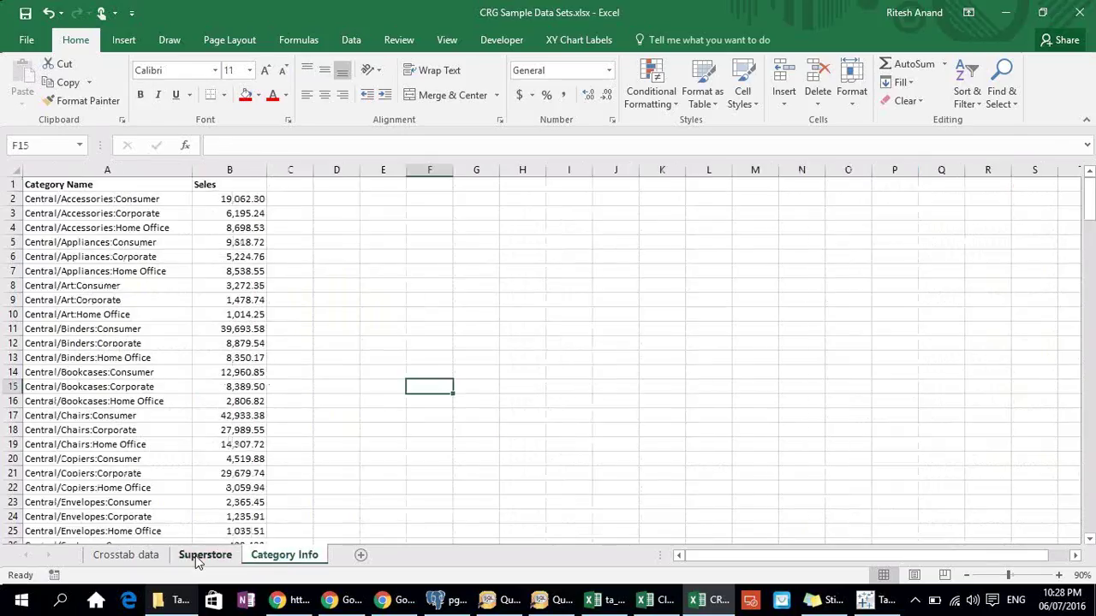
left_click(137, 555)
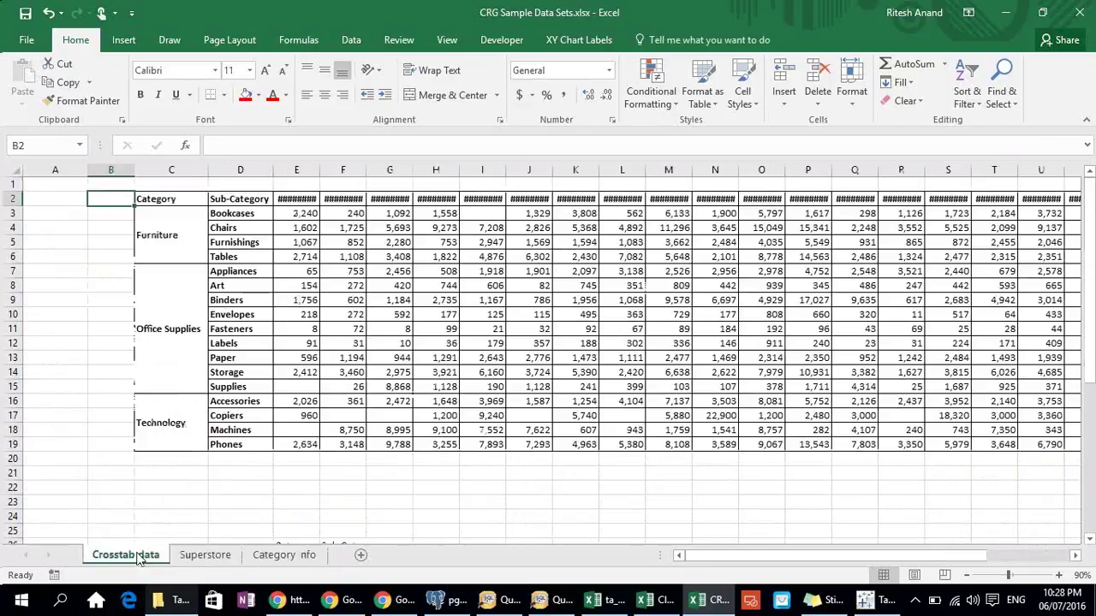
left_click(204, 557)
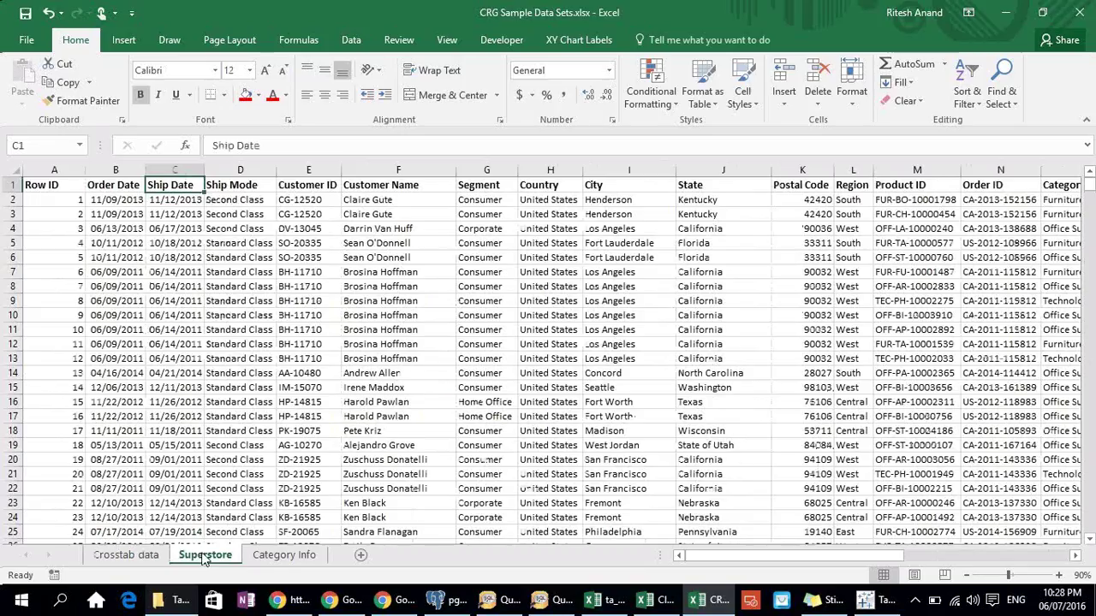
key("ctrl+Page_Down")
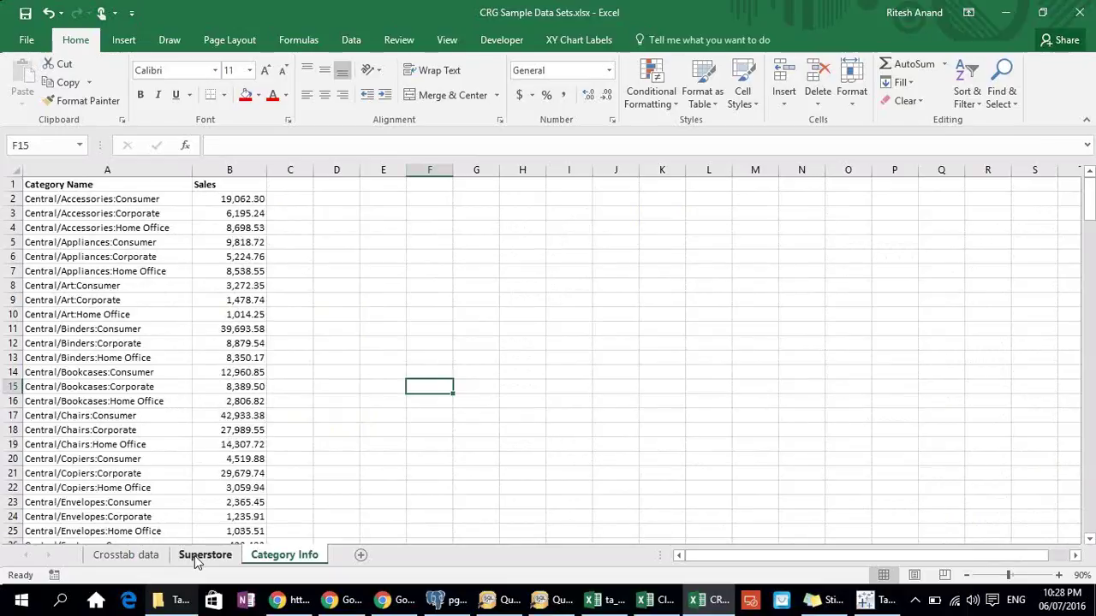
left_click(195, 555)
left_click(128, 556)
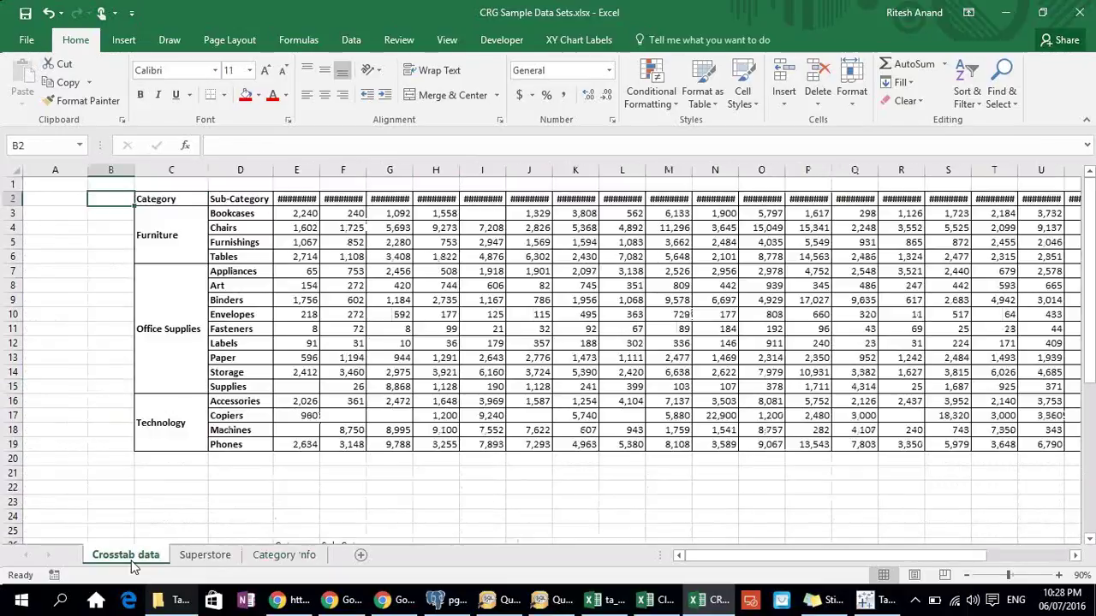
key("alt+Tab")
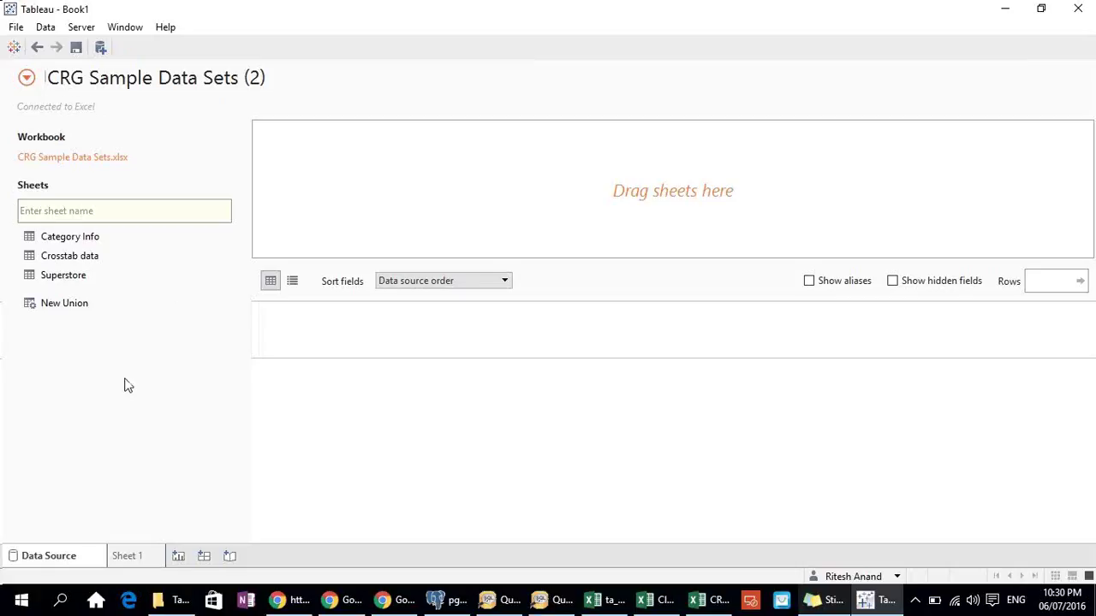
Try to rename the data source as "CRG Sample Data Sets"
left_click(277, 79)
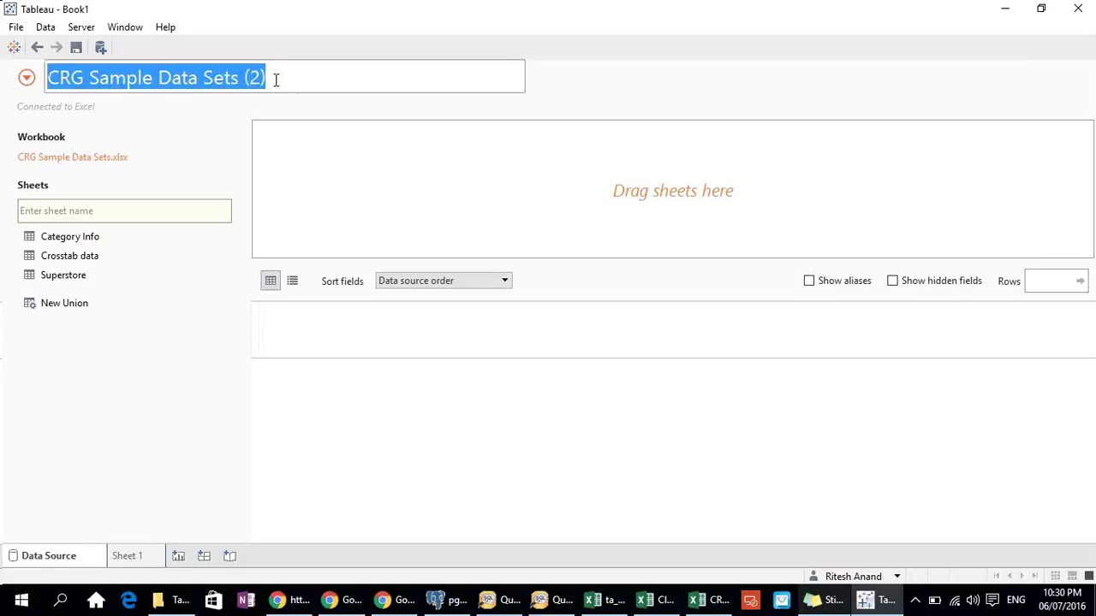
left_click(276, 80)
key("BackSpace")
key("BackSpace")
key("BackSpace")
key("BackSpace")
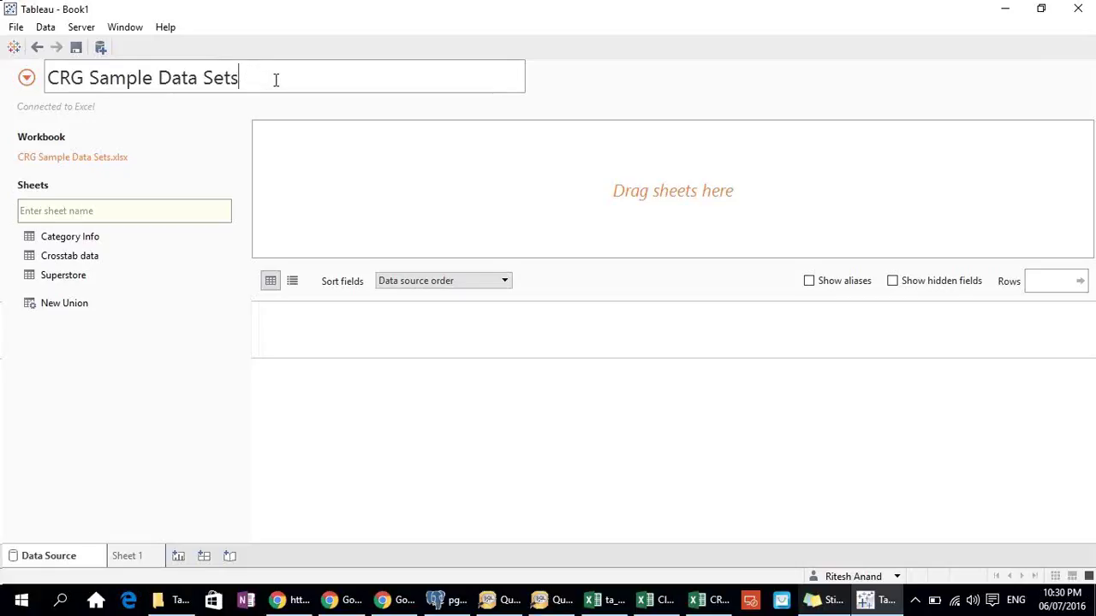
left_click(548, 412)
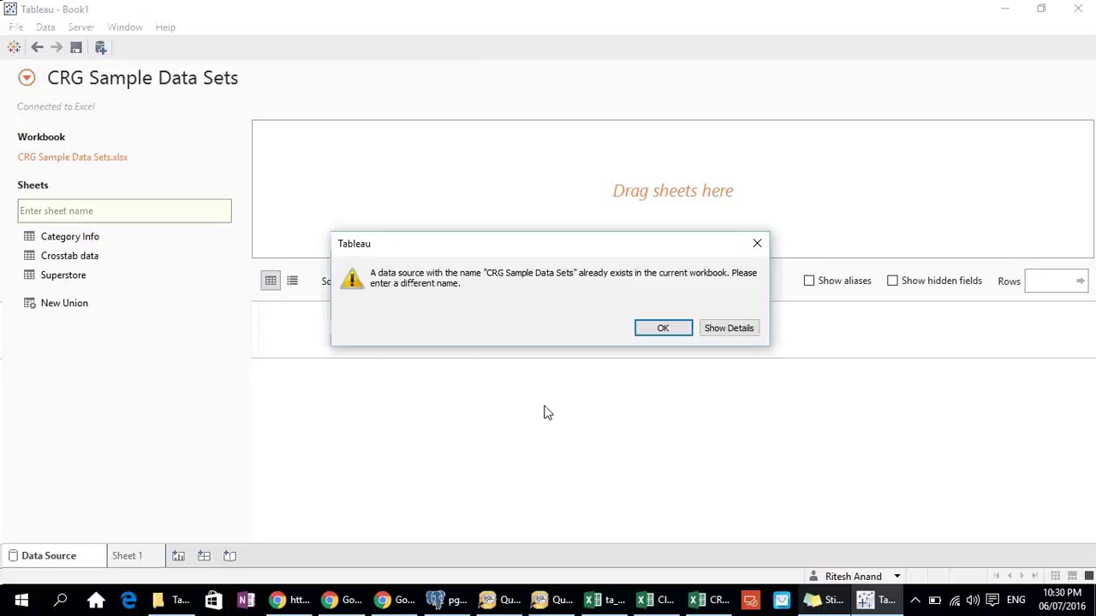
left_click(756, 246)
Rename the data source as "CRG Sample Data Set"
left_click(284, 77)
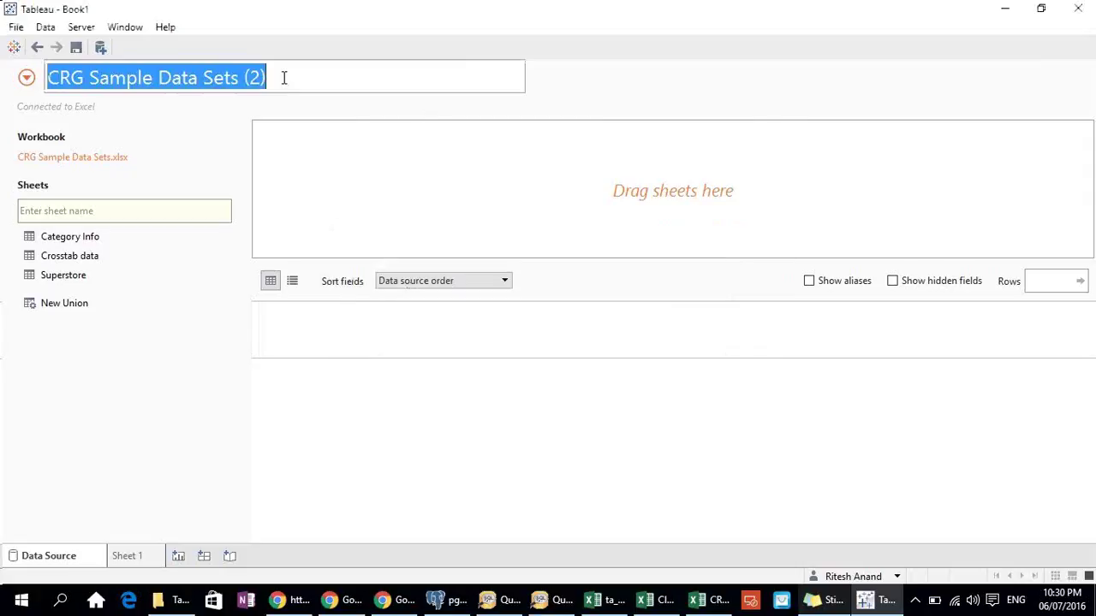
left_click(283, 77)
key("BackSpace")
key("BackSpace")
key("BackSpace")
key("BackSpace")
key("BackSpace")
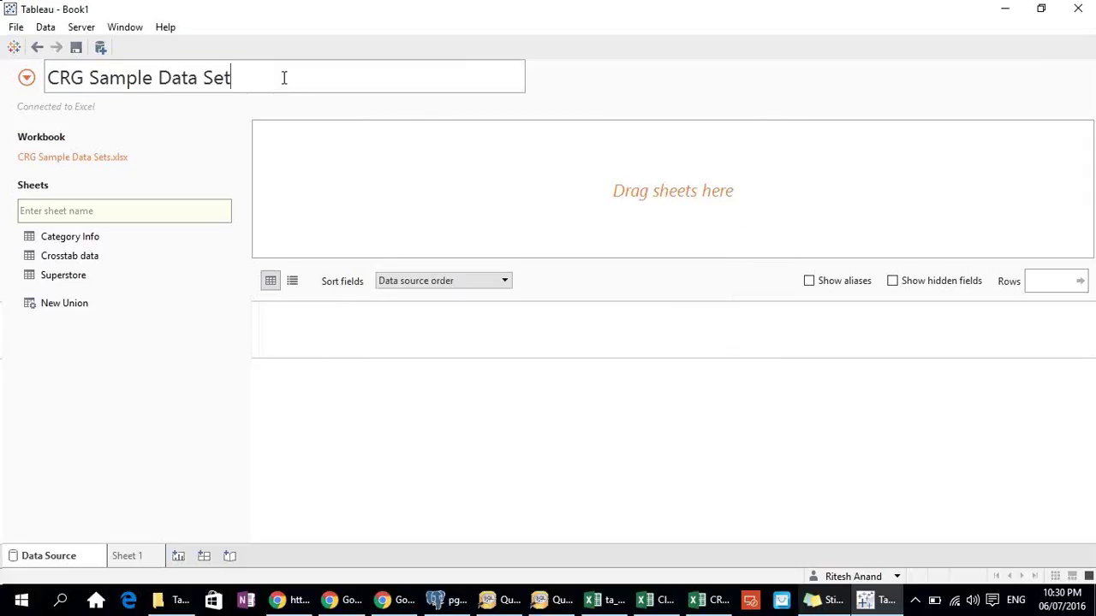
key("Return")
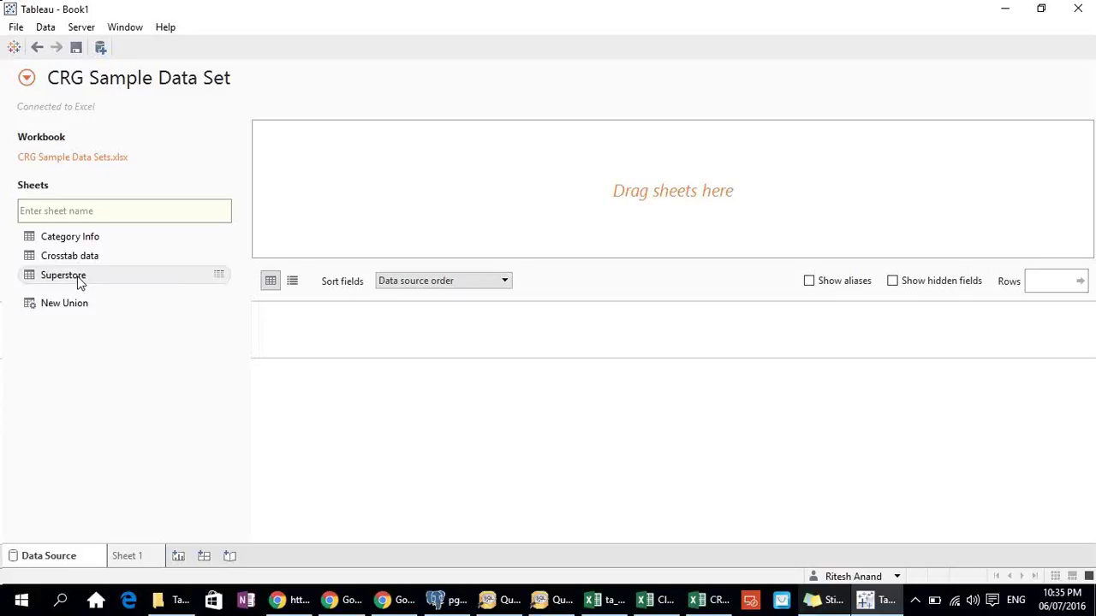
Add the Superstore sheet to the data source canvas and remove it again
left_click_drag(78, 283, 390, 178)
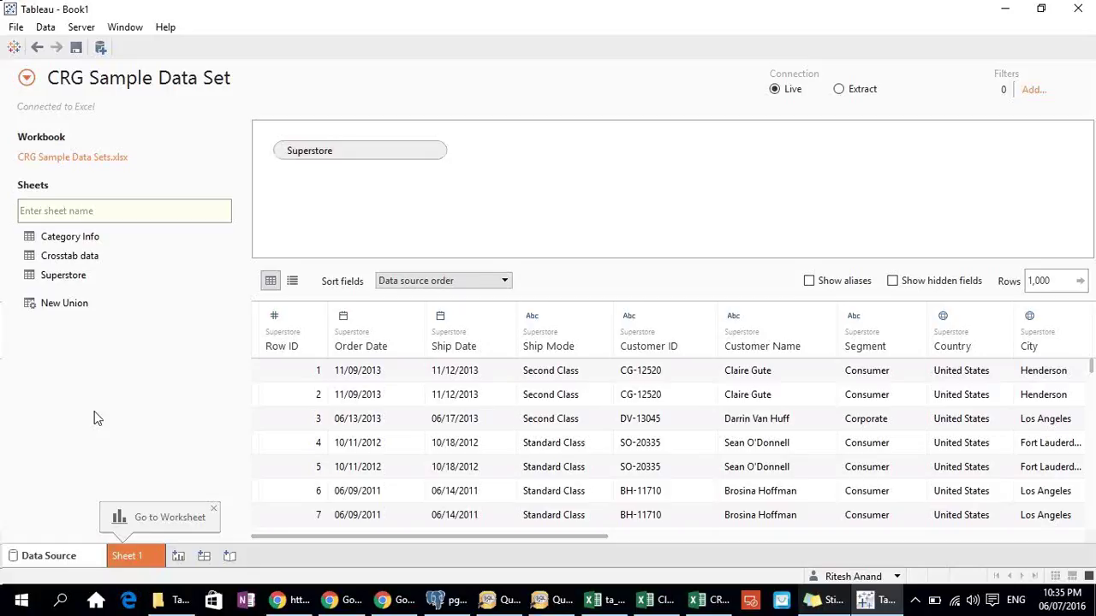
left_click_drag(343, 150, 242, 308)
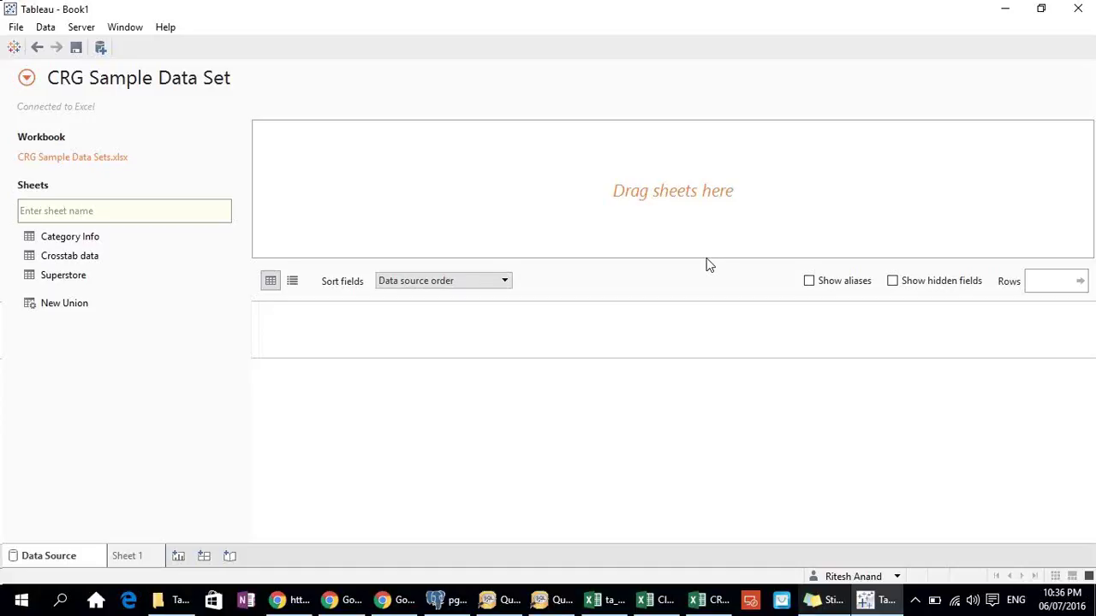
Place the Superstore sheet on the canvas as the data source's table
left_click(75, 284)
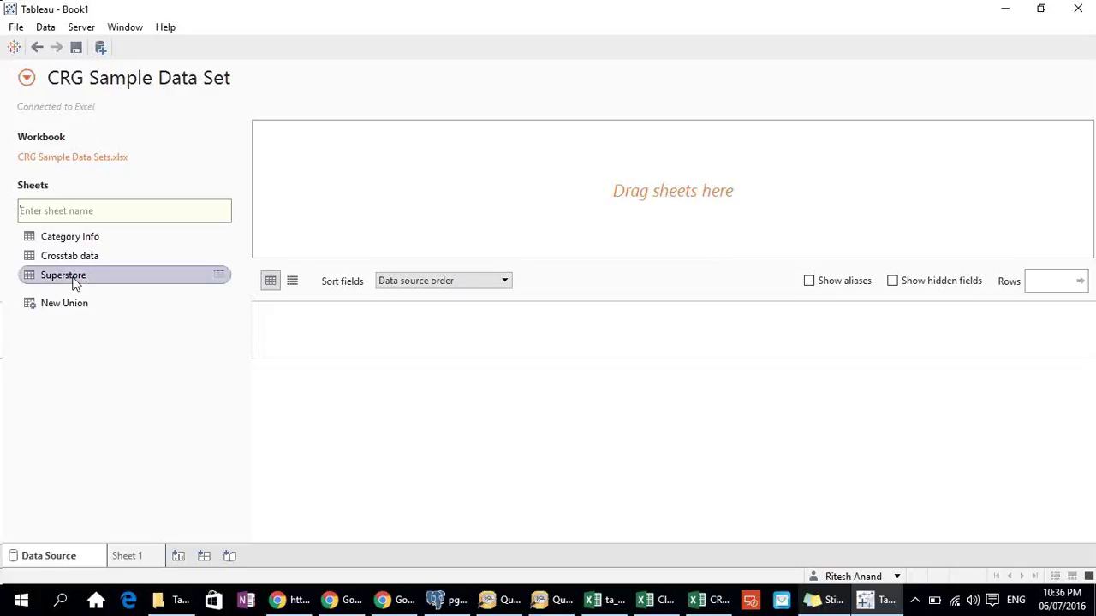
left_click_drag(75, 283, 396, 193)
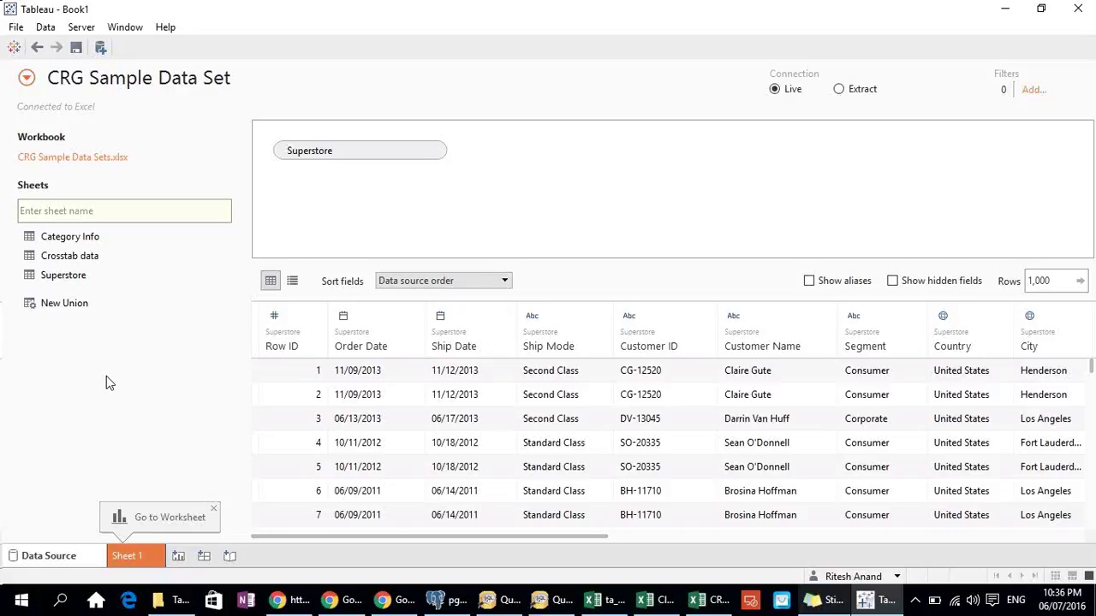
Switch to the CRG Sample Data Sets workbook in Excel and delete its Crosstab data and Category Info sheets
left_click(700, 602)
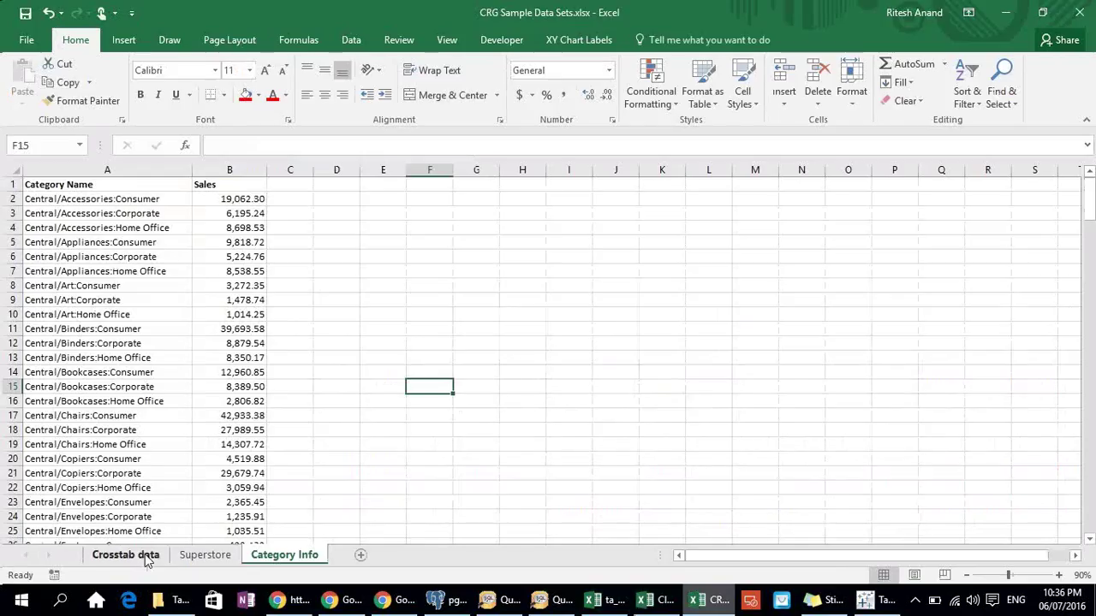
left_click(148, 559)
right_click(147, 556)
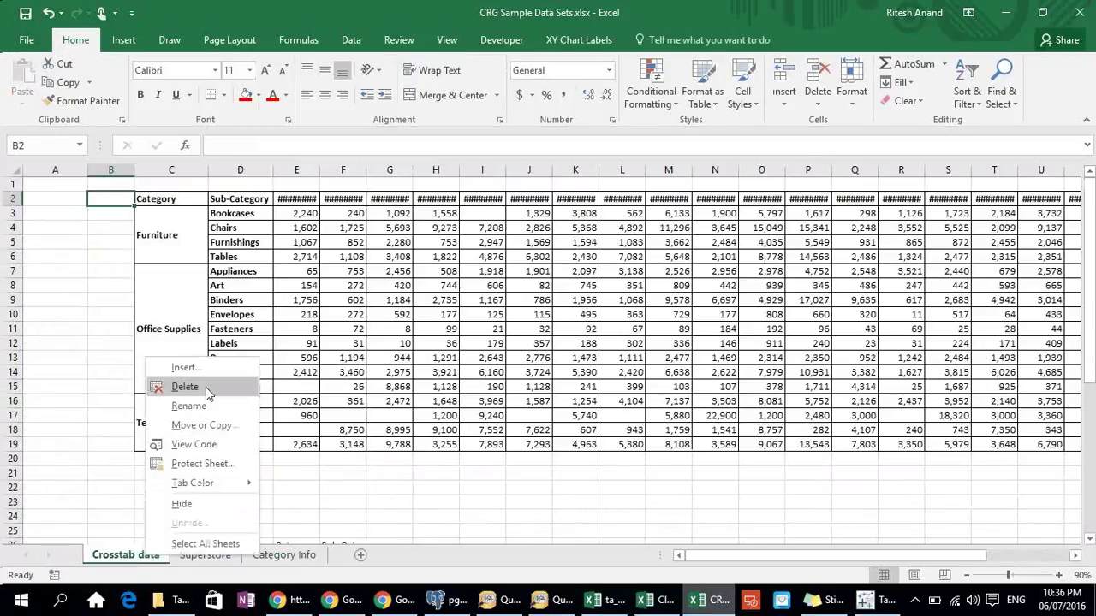
left_click(205, 387)
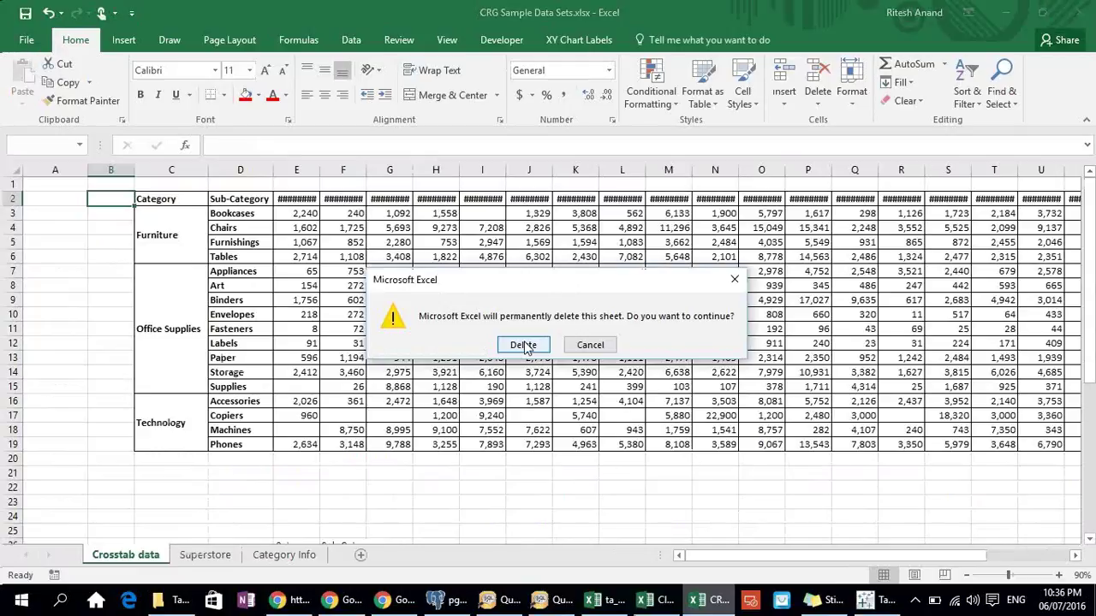
left_click(524, 344)
right_click(190, 554)
left_click(233, 386)
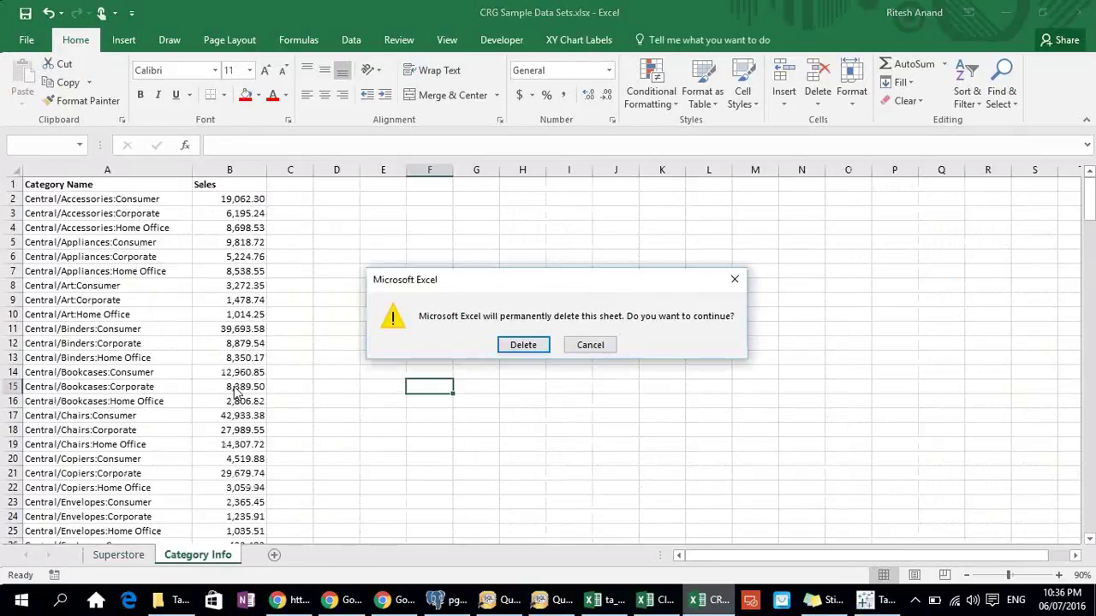
key("Return")
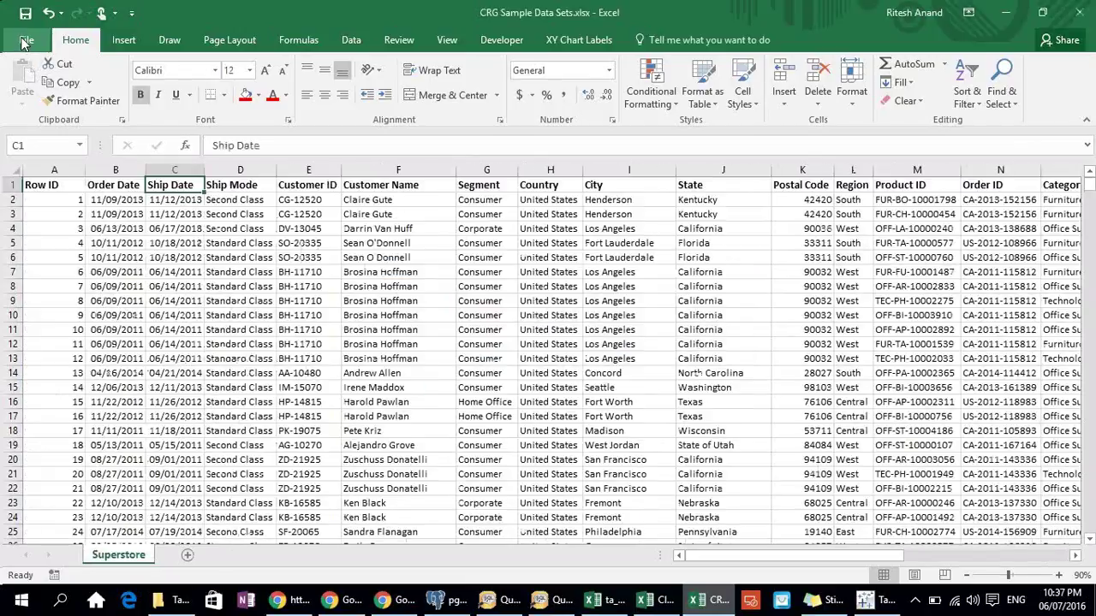
Save the workbook as "ONLINE Tableau Class 07-06-2016" in the Tableau Program Bangalore folder, keeping the Excel Workbook format
left_click(26, 41)
left_click(38, 199)
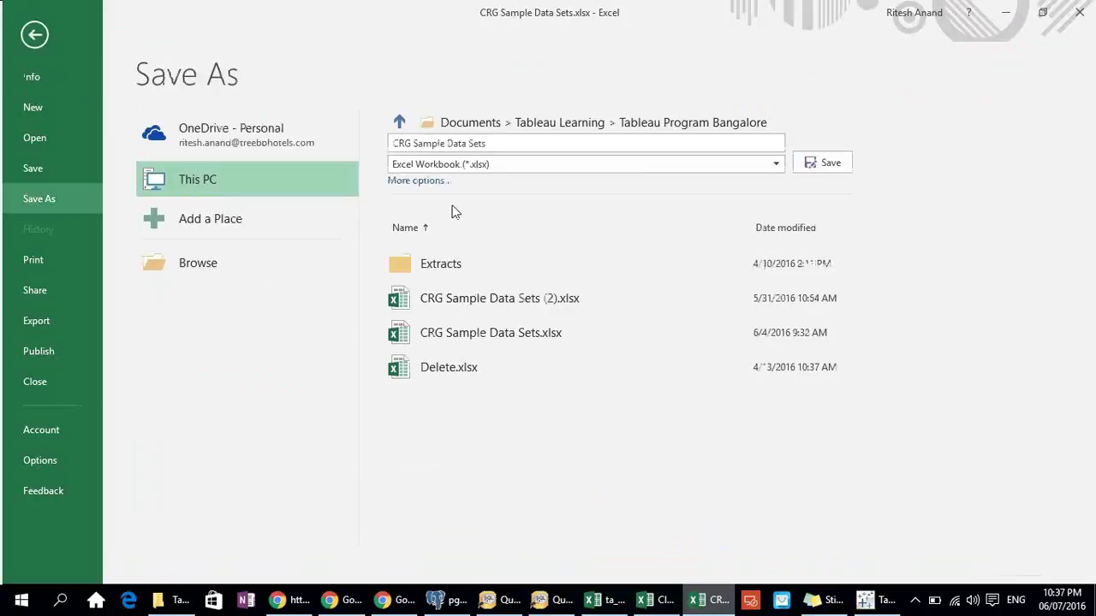
left_click(511, 142)
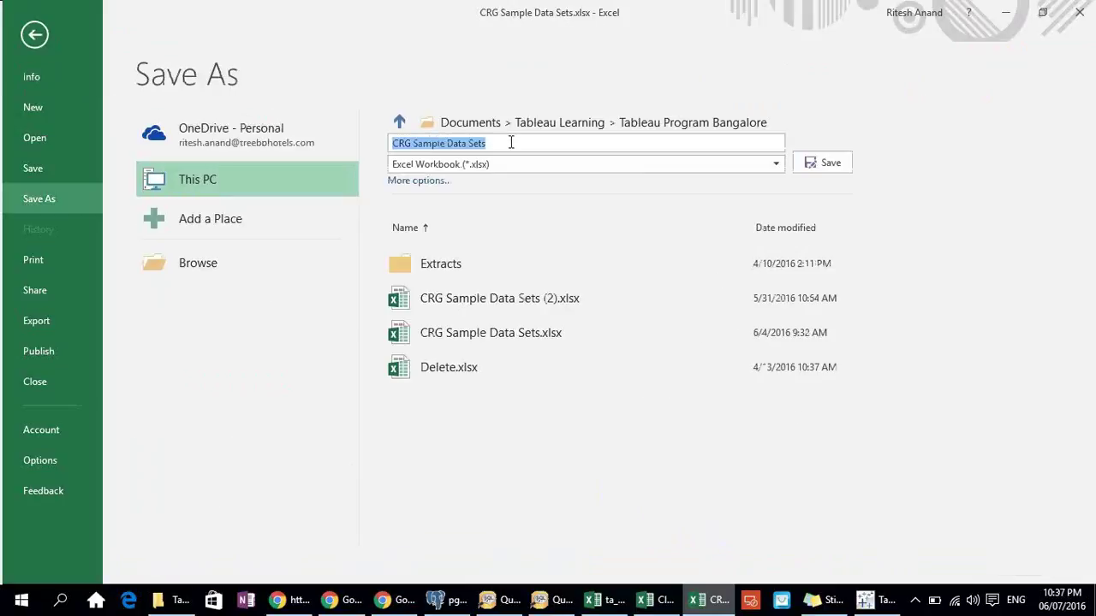
type("0")
type("NLINE")
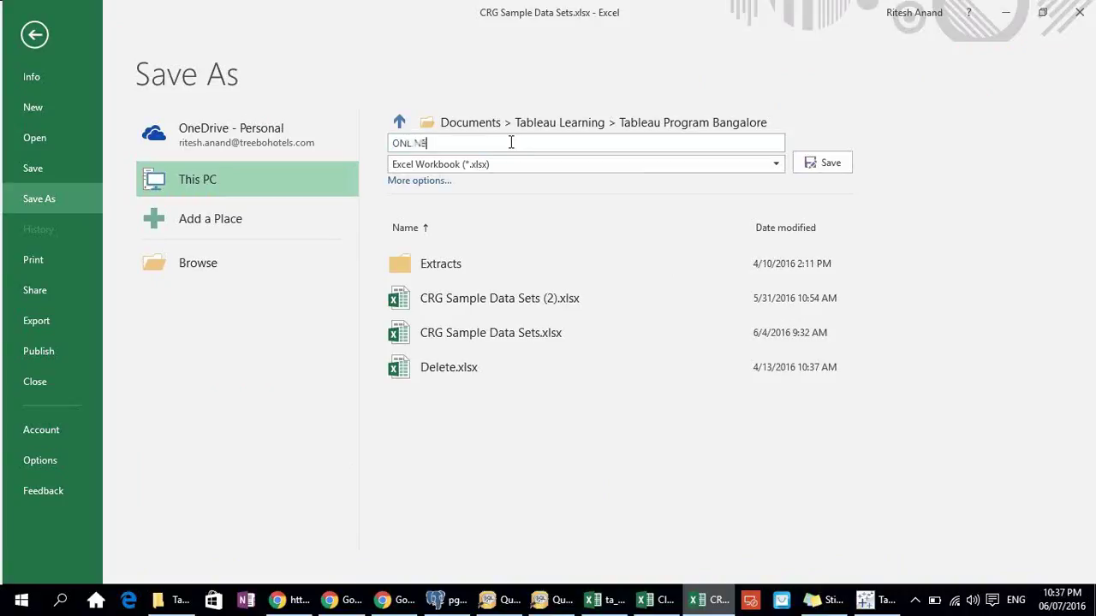
type(" Tableau Class 07-06-2016")
left_click(565, 125)
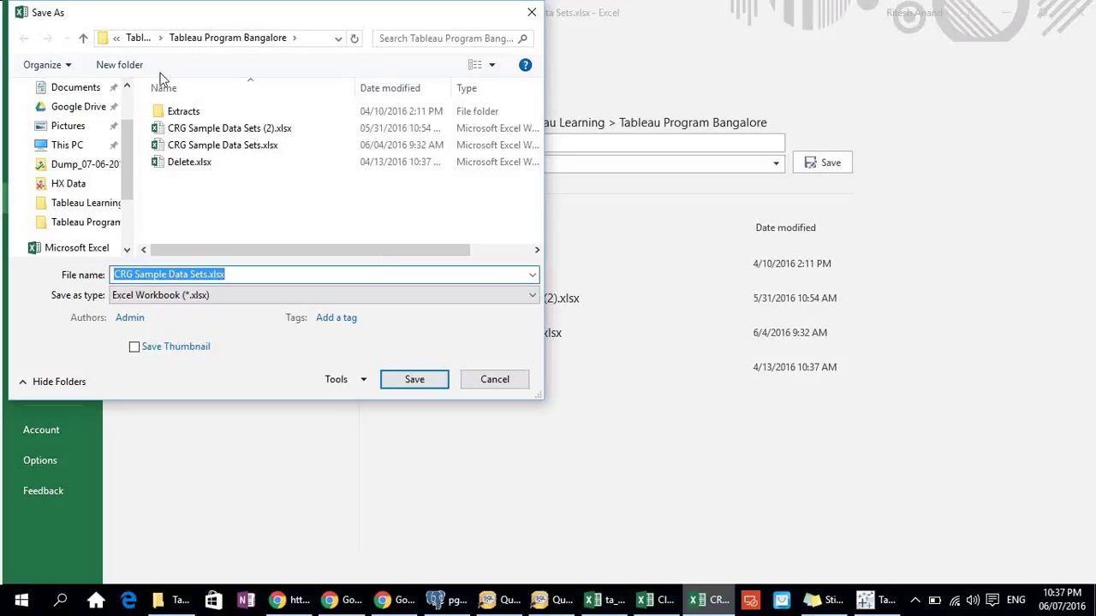
left_click(494, 380)
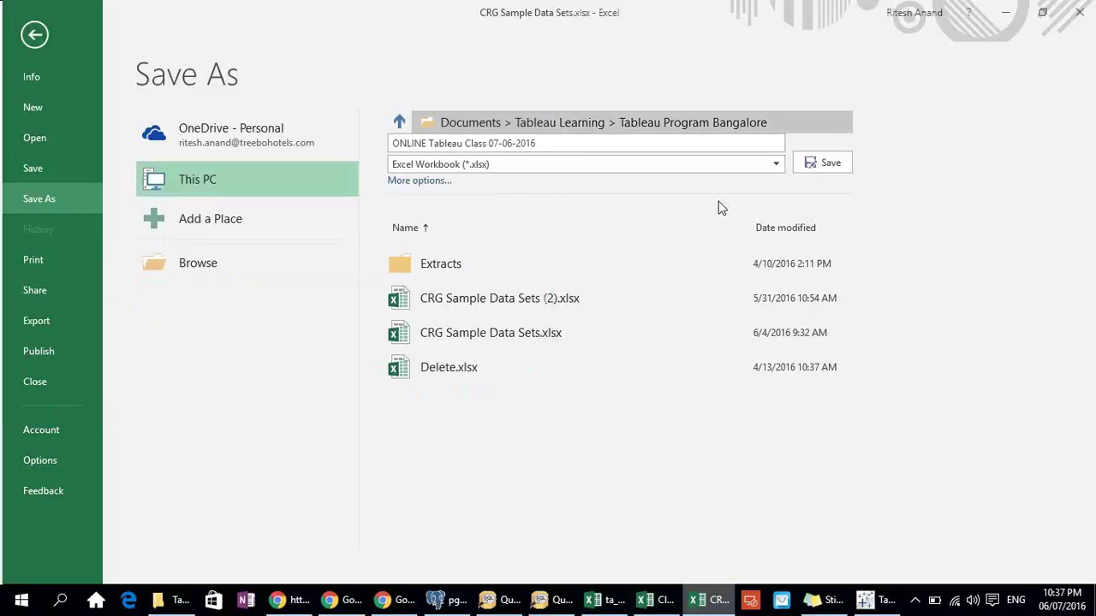
left_click(828, 168)
Return to Tableau and take the Superstore table off the CRG Sample Data Set canvas
left_click(1004, 14)
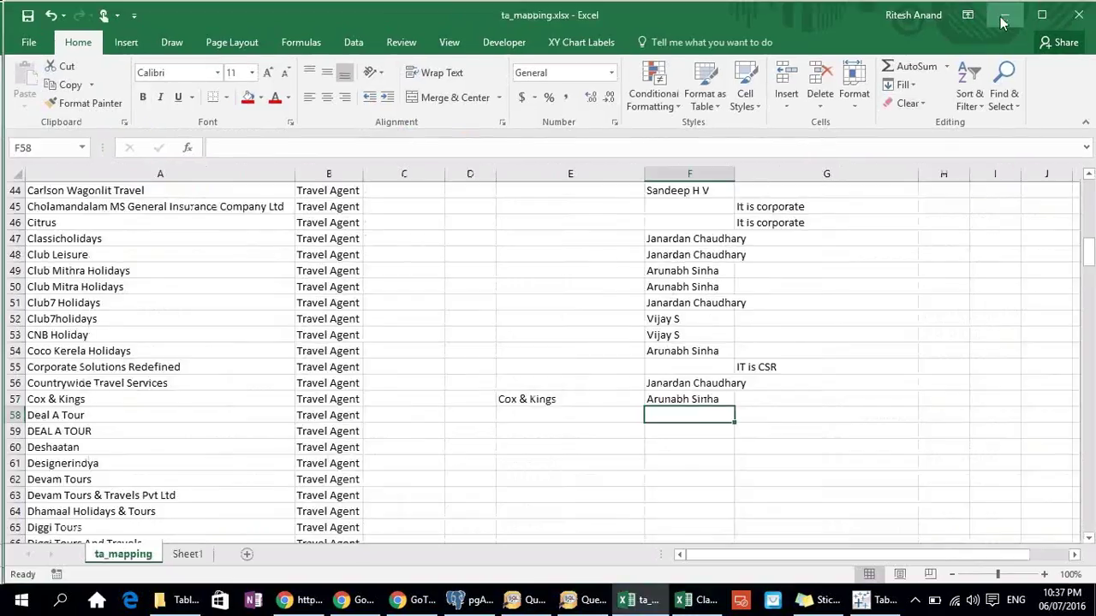
left_click(1004, 15)
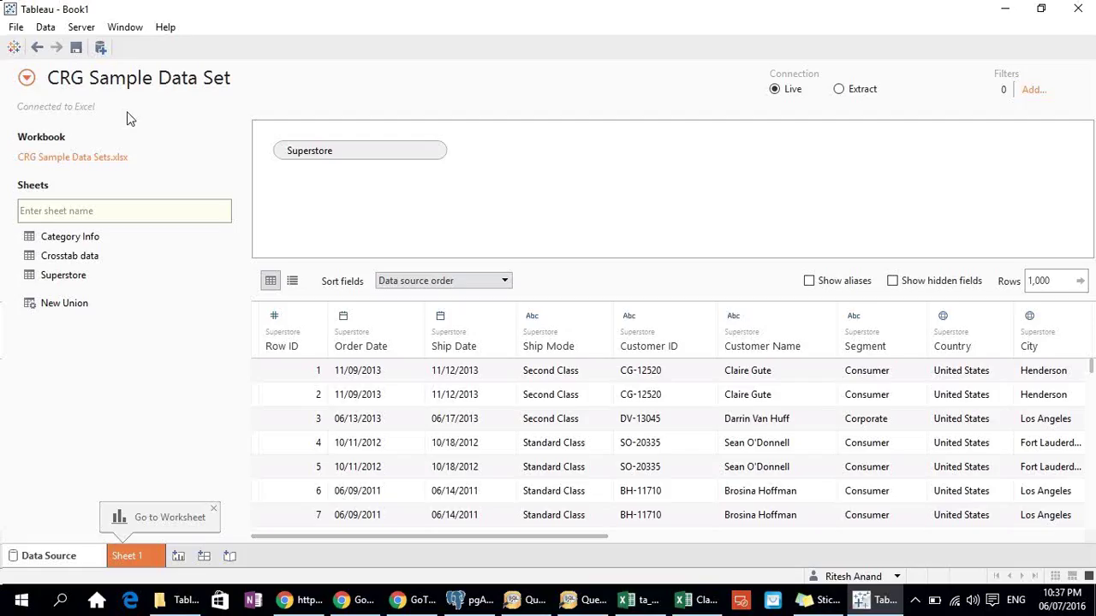
left_click(36, 49)
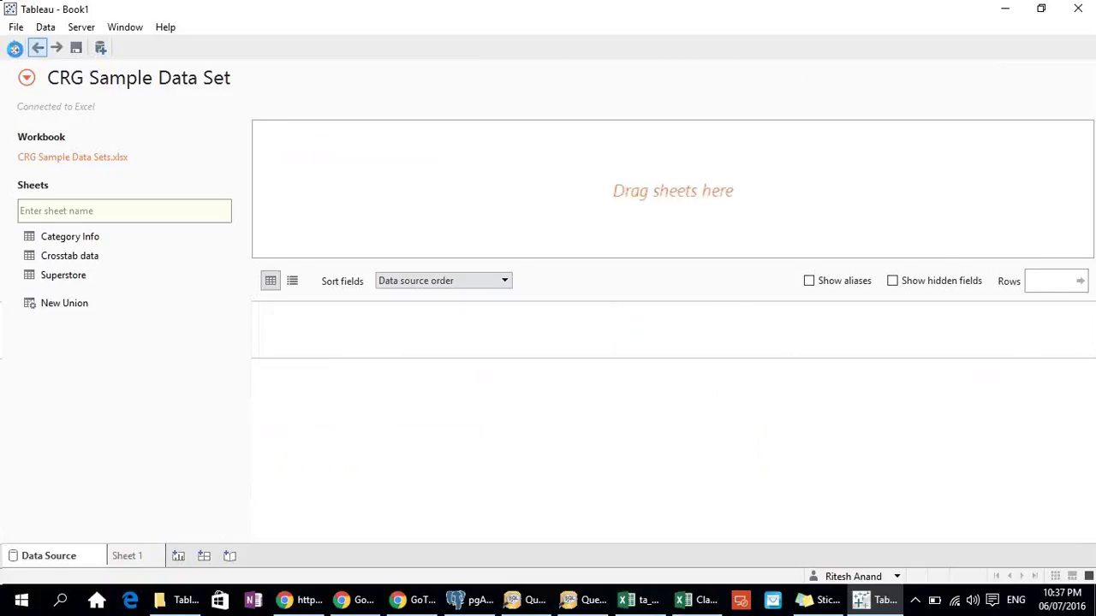
key("ctrl+y")
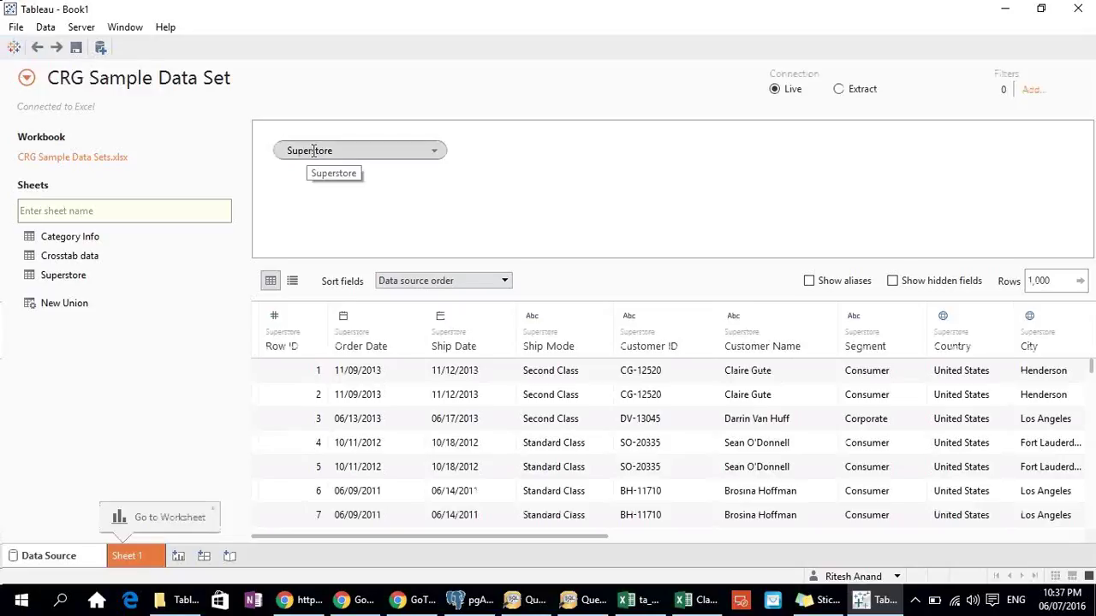
left_click_drag(314, 151, 78, 298)
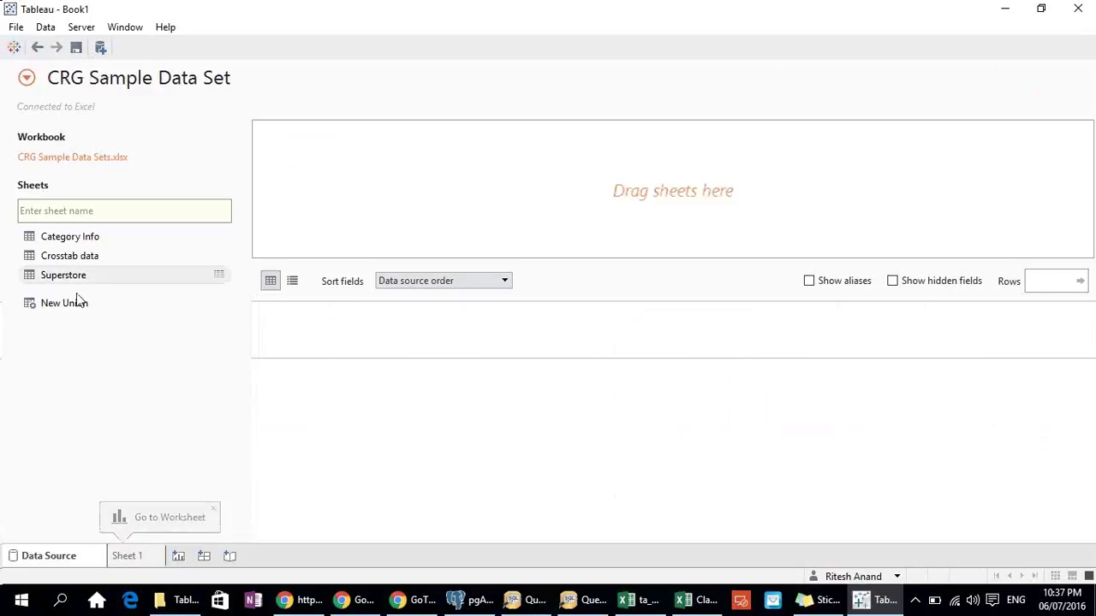
Connect to the Excel workbook ONLINE Tableau Class 07-06-2016.xlsx as a new data source
left_click(13, 49)
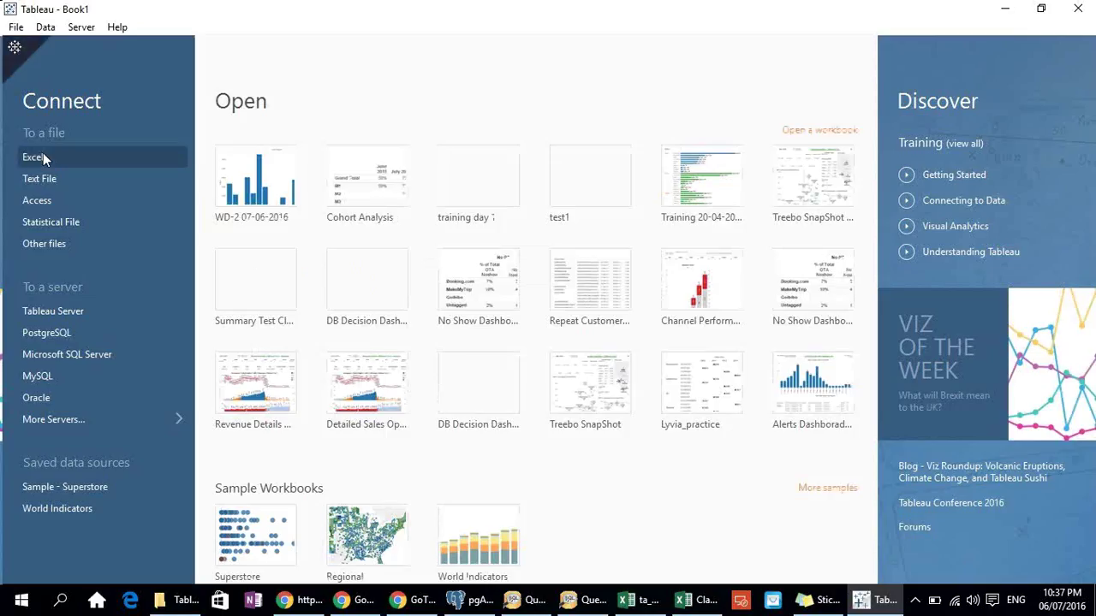
left_click(43, 155)
left_click(267, 198)
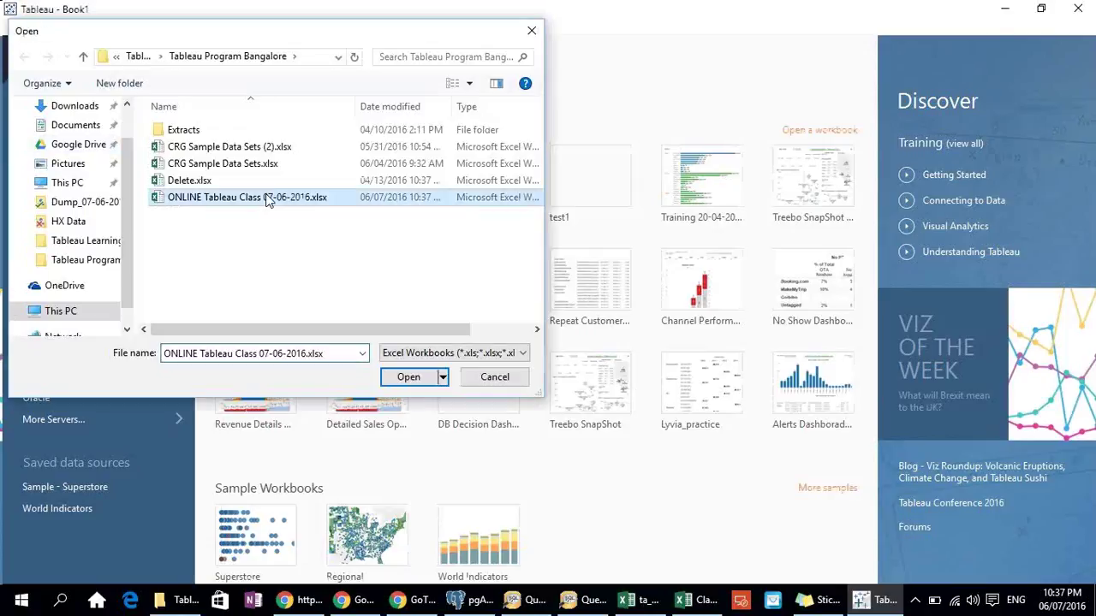
double_click(267, 198)
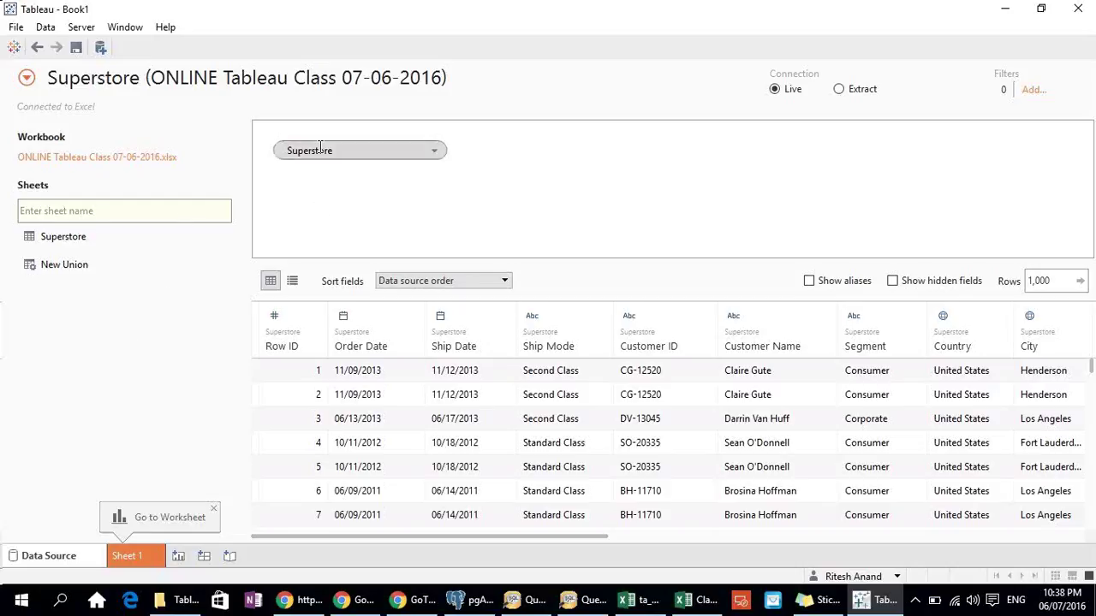
Remove the Superstore table from the canvas, add it back, and highlight the workbook part of the data source name
left_click_drag(320, 148, 105, 399)
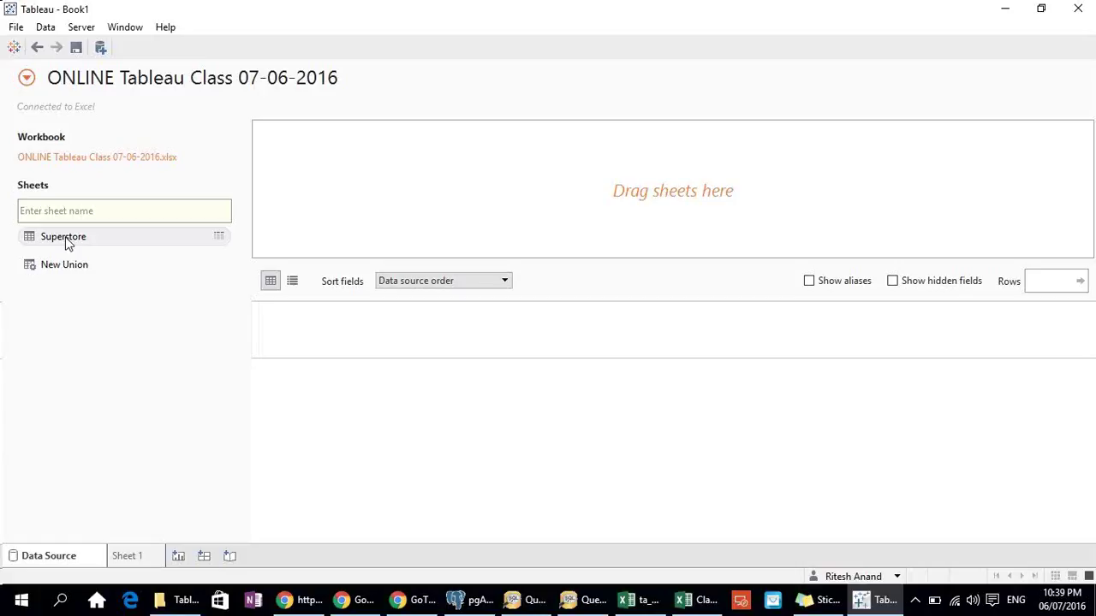
left_click_drag(68, 243, 463, 190)
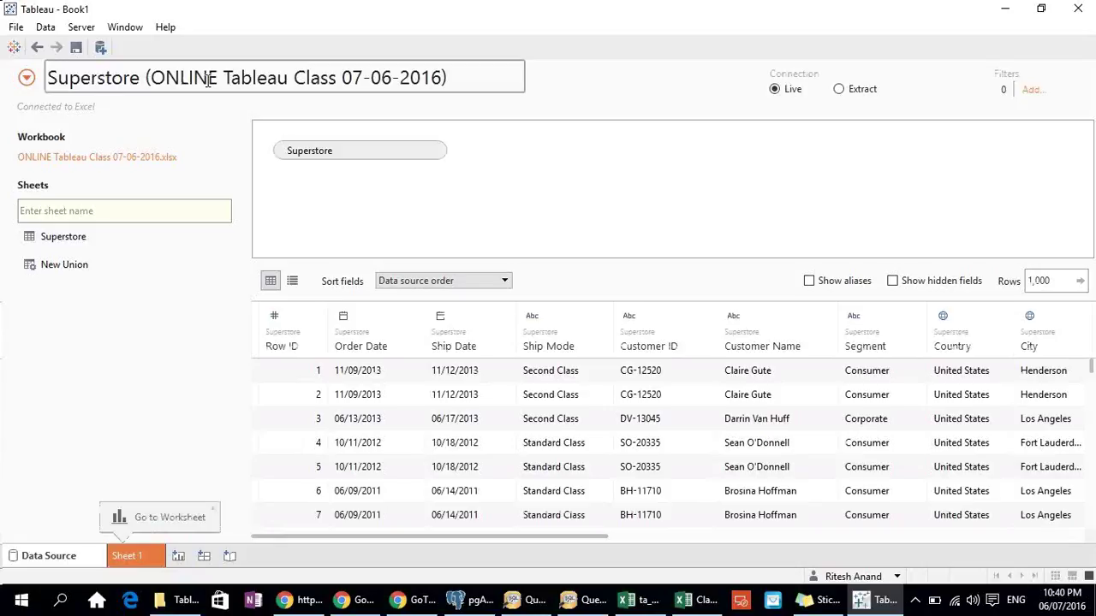
left_click(140, 79)
left_click(139, 78)
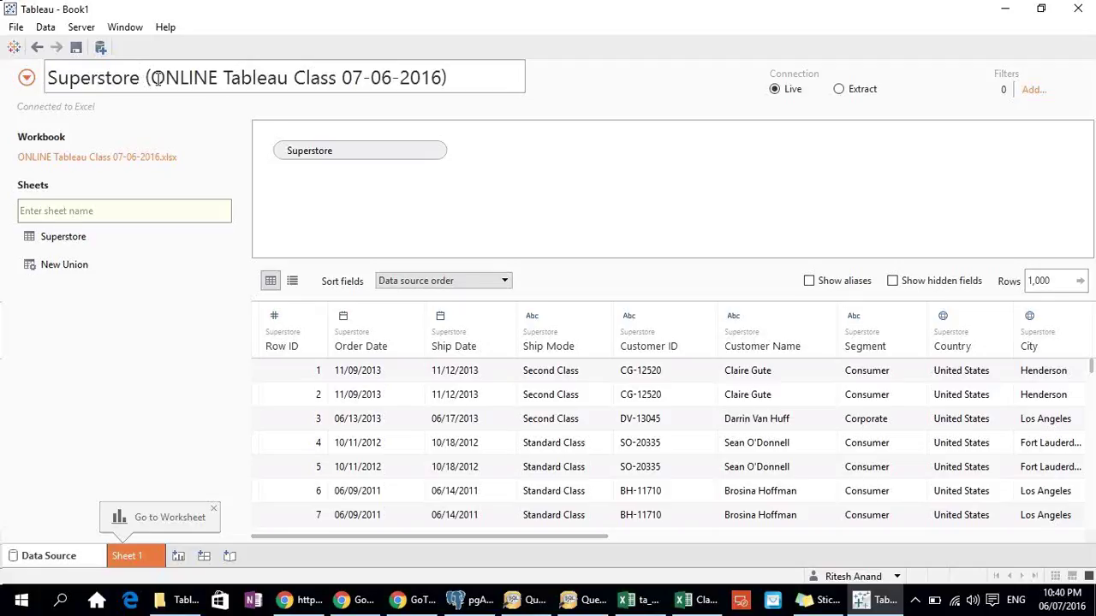
left_click_drag(150, 78, 439, 79)
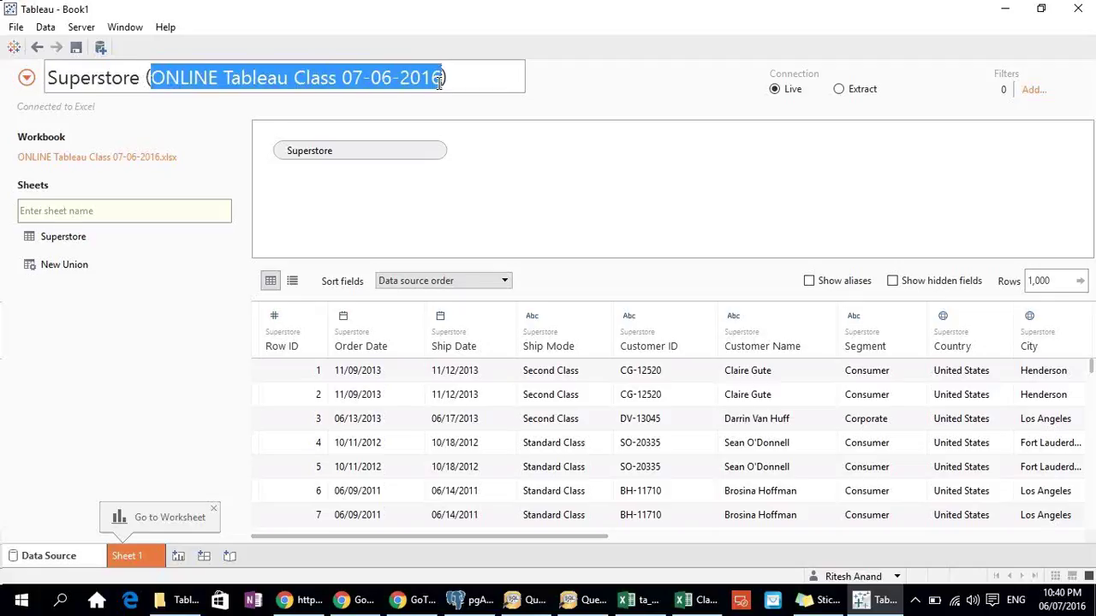
left_click(85, 393)
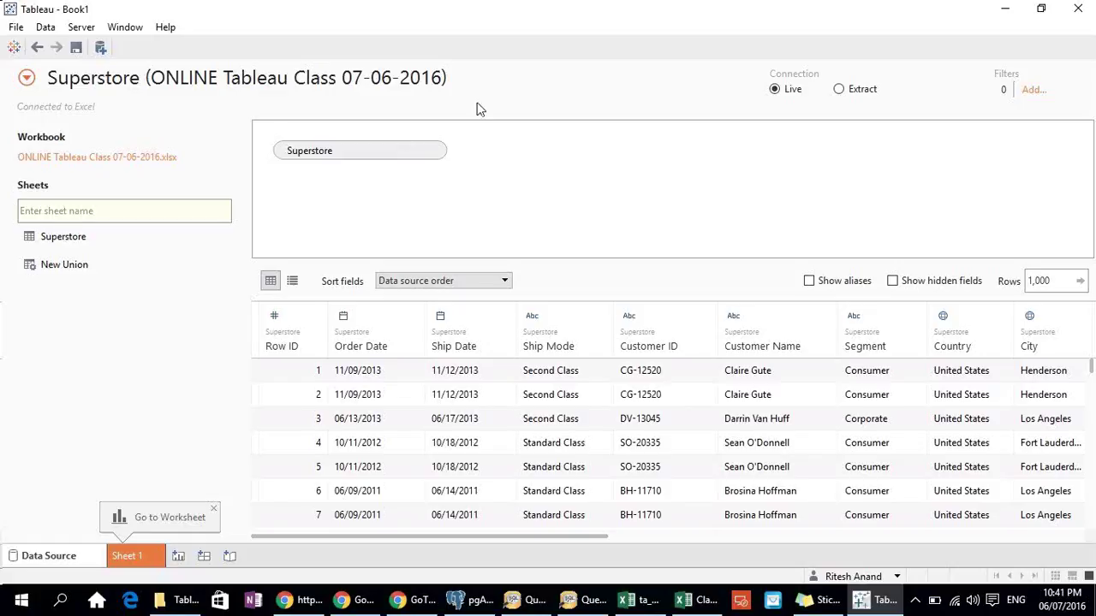
Take the Superstore sheet off the canvas, place it there again, and dismiss the Go to Worksheet hint
left_click_drag(370, 153, 142, 361)
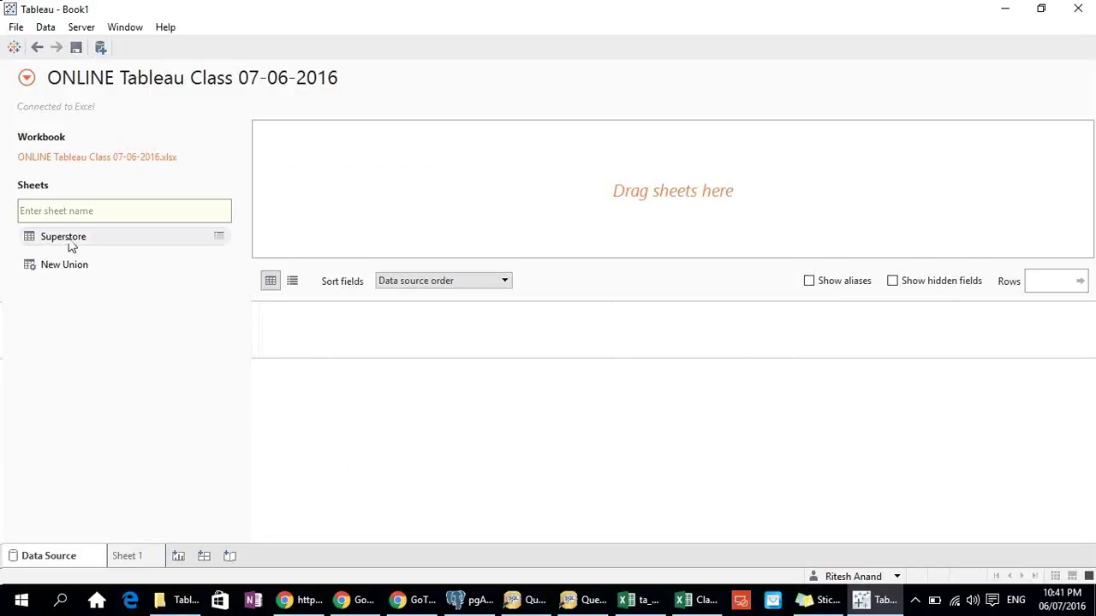
left_click_drag(71, 247, 512, 197)
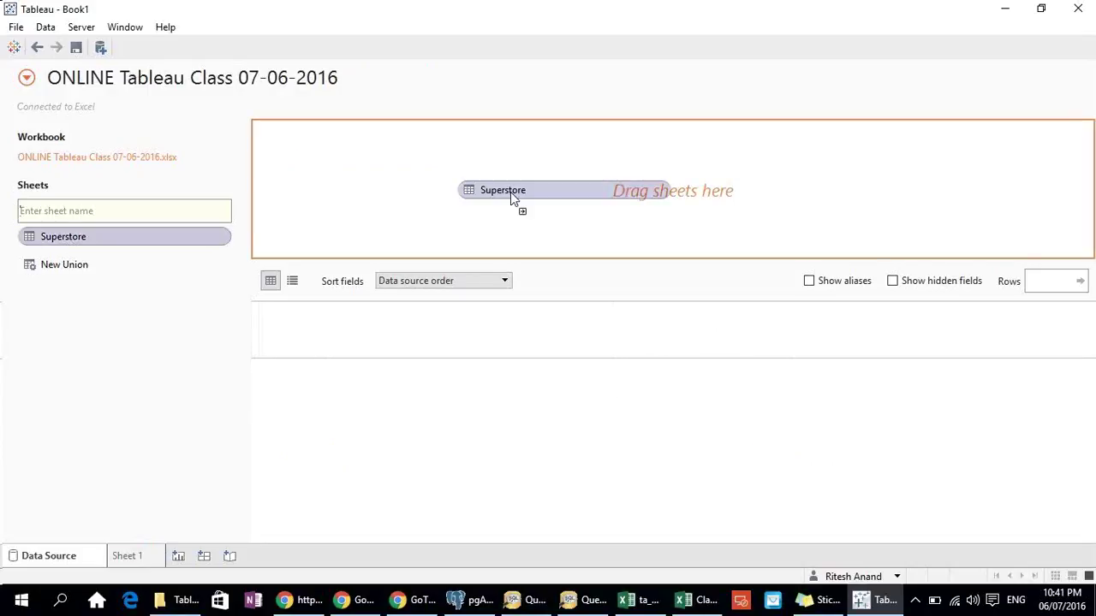
left_click_drag(511, 195, 511, 198)
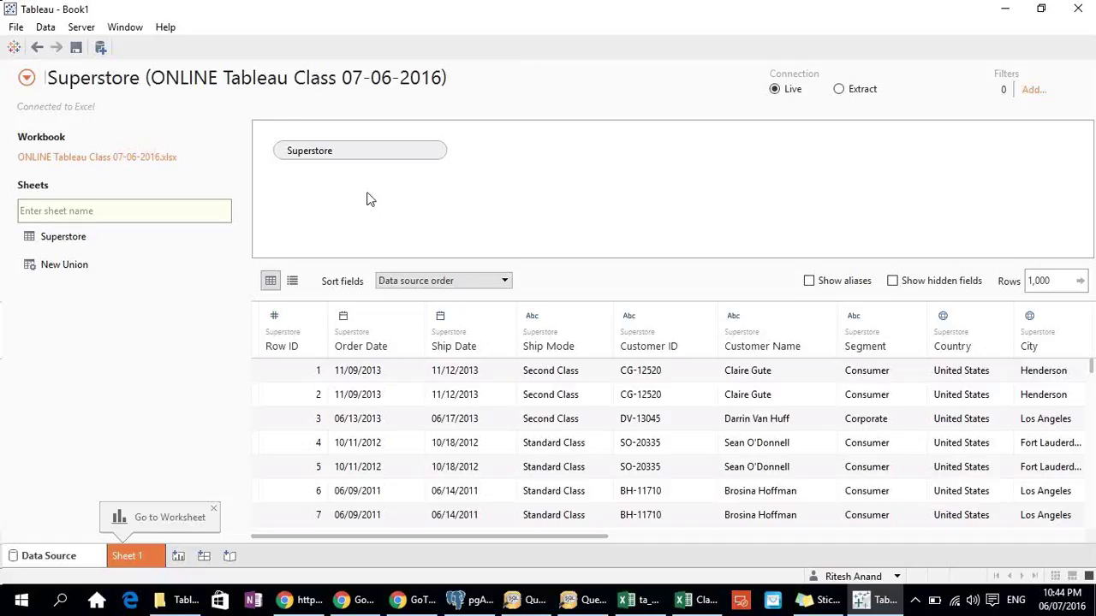
left_click(214, 511)
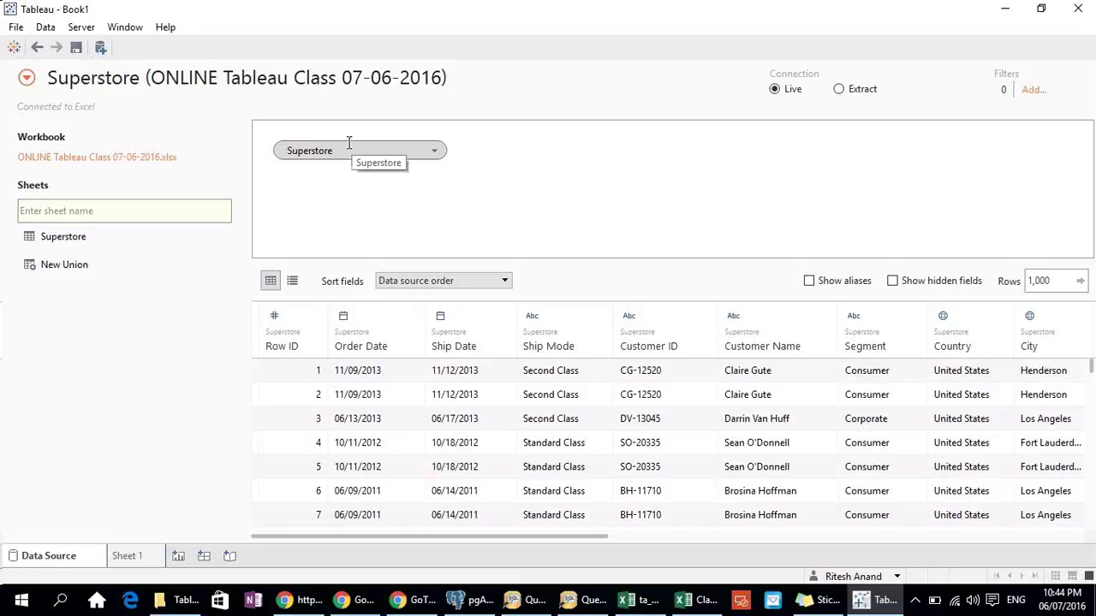
Try adding a "+" after Superstore in the data source name and clearing the name entirely
left_click(135, 79)
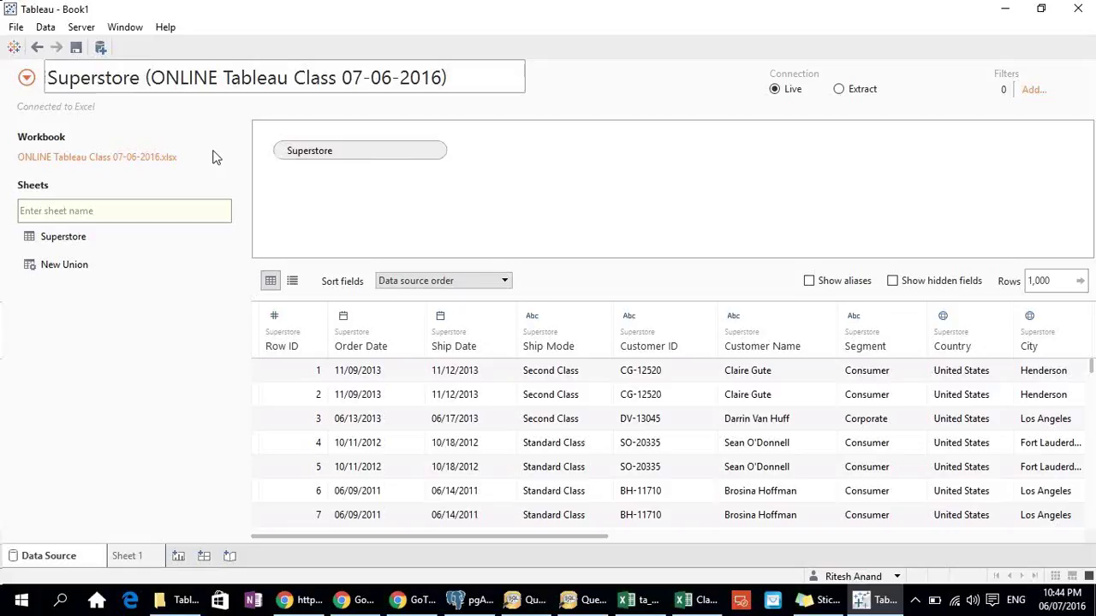
type("+")
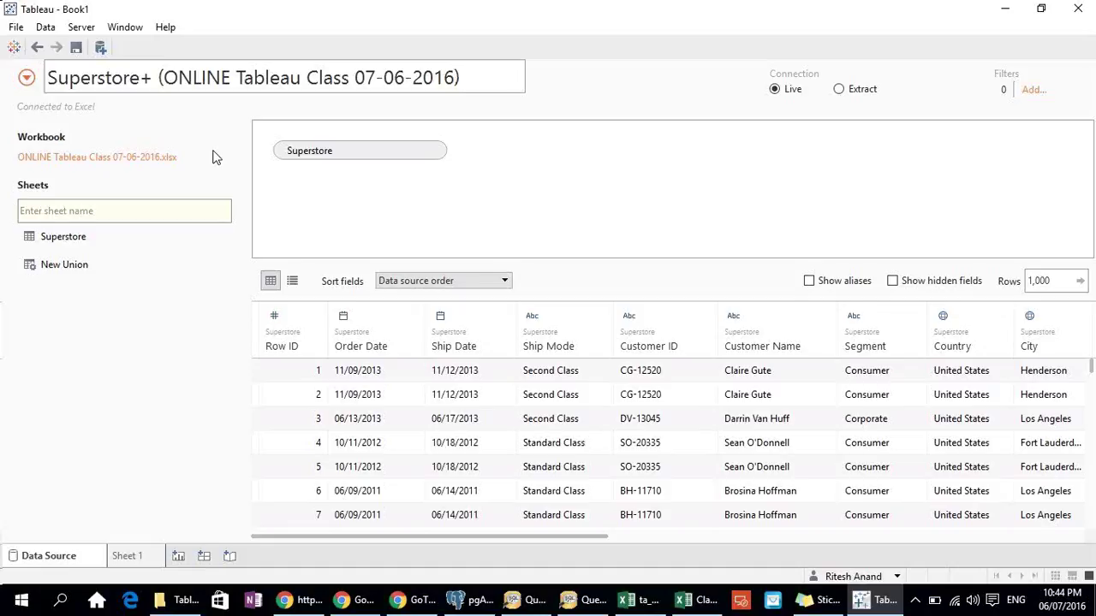
key("BackSpace")
key("BackSpace")
key("BackSpace")
key("BackSpace")
key("BackSpace")
key("BackSpace")
key("BackSpace")
key("BackSpace")
key("BackSpace")
key("BackSpace")
key("BackSpace")
key("BackSpace")
key("BackSpace")
key("BackSpace")
key("BackSpace")
key("BackSpace")
key("BackSpace")
key("BackSpace")
key("BackSpace")
key("BackSpace")
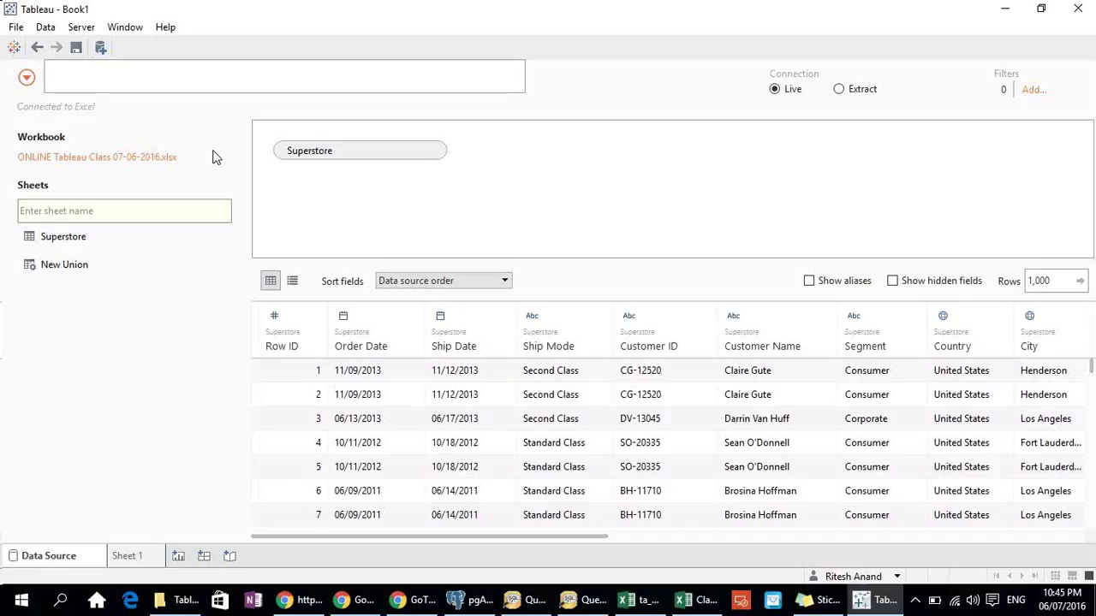
left_click(121, 375)
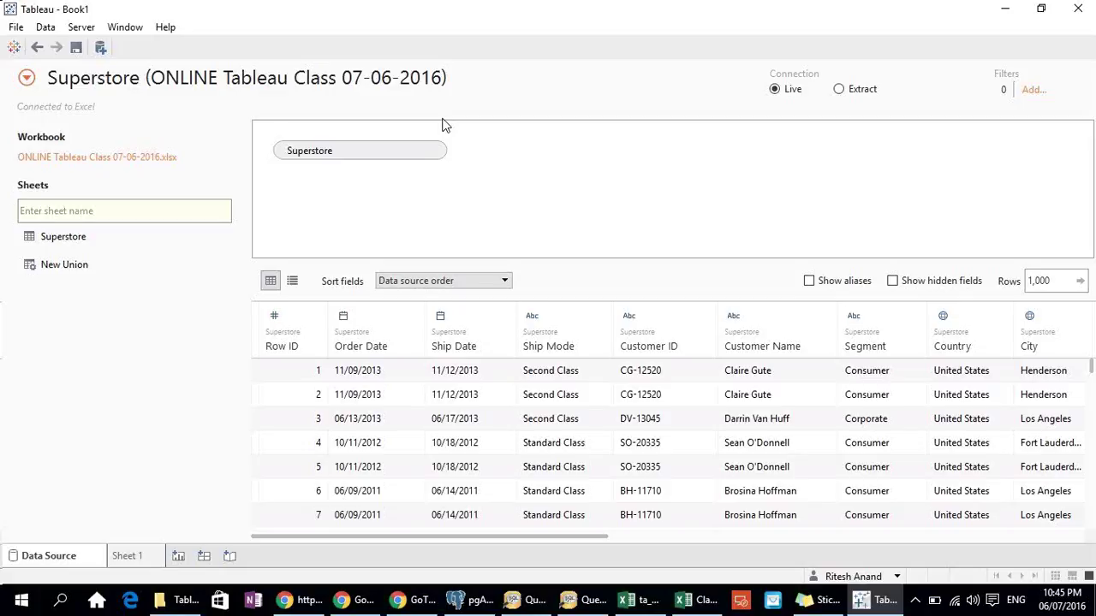
Set the connection to Extract and open Sheet 1, saving the extract as "Superstore (ONLINE Tableau Class 07-06-2016).tde" in the TDE source file folder
left_click(839, 91)
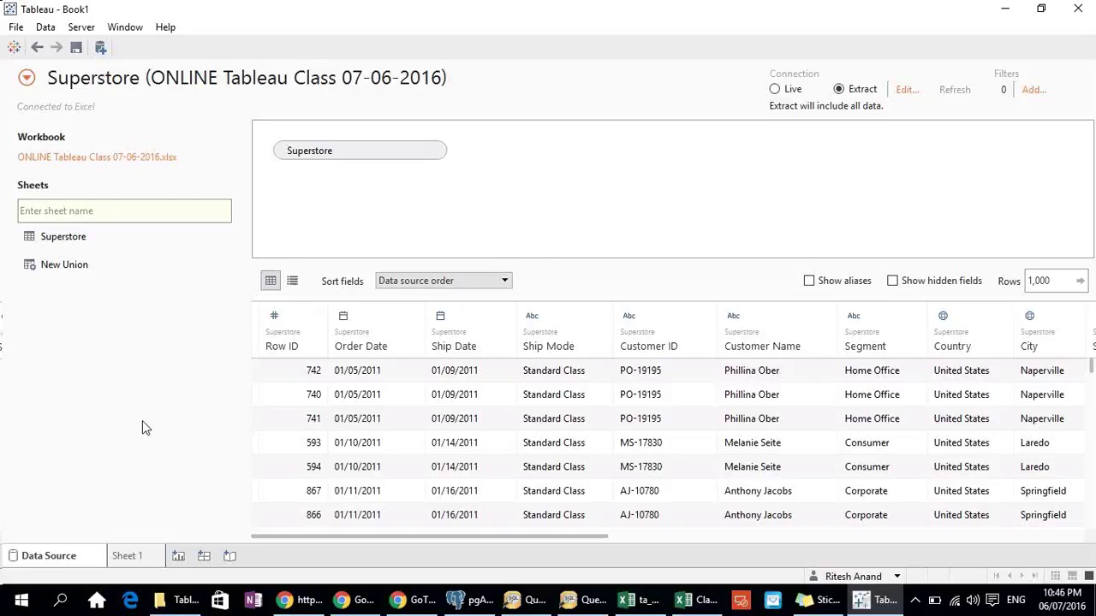
left_click(129, 556)
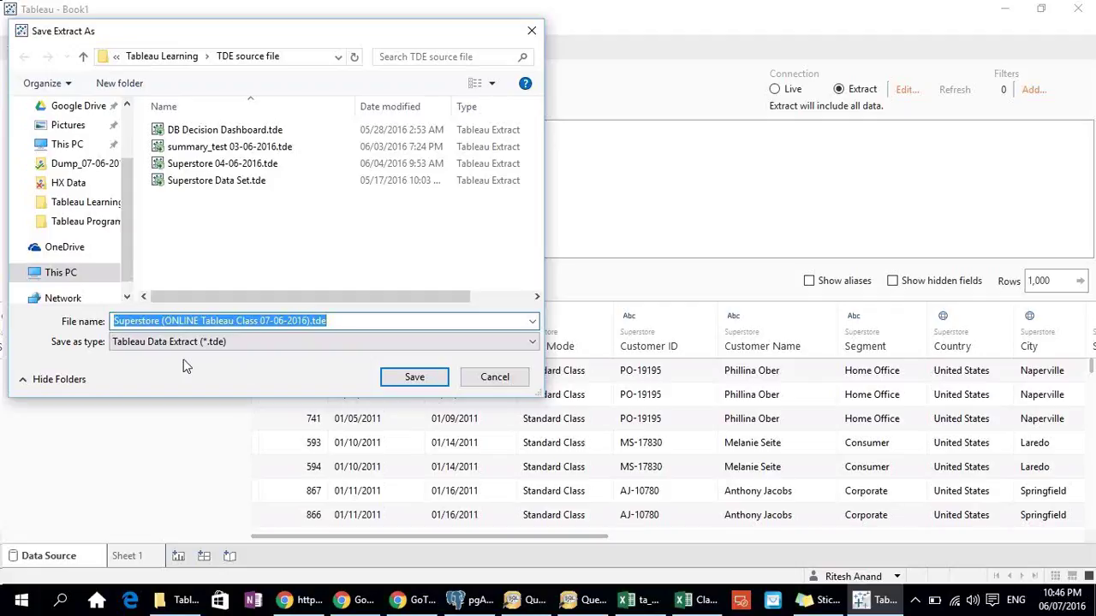
left_click(353, 323)
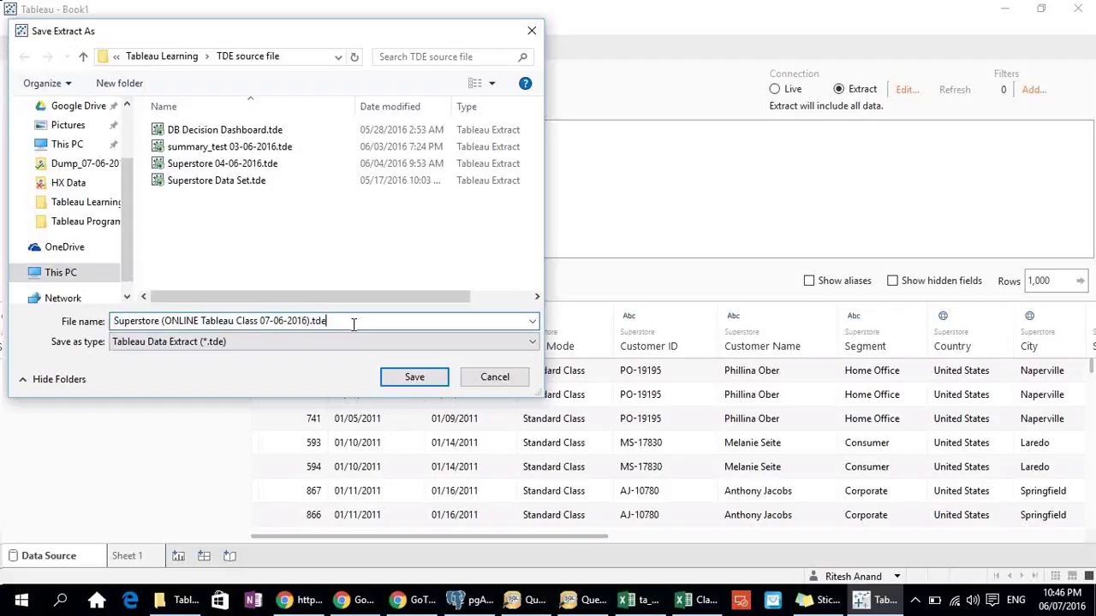
key("Left")
key("Left")
key("Left")
key("Left")
key("Left")
key("Left")
key("Left")
key("Left")
left_click(414, 379)
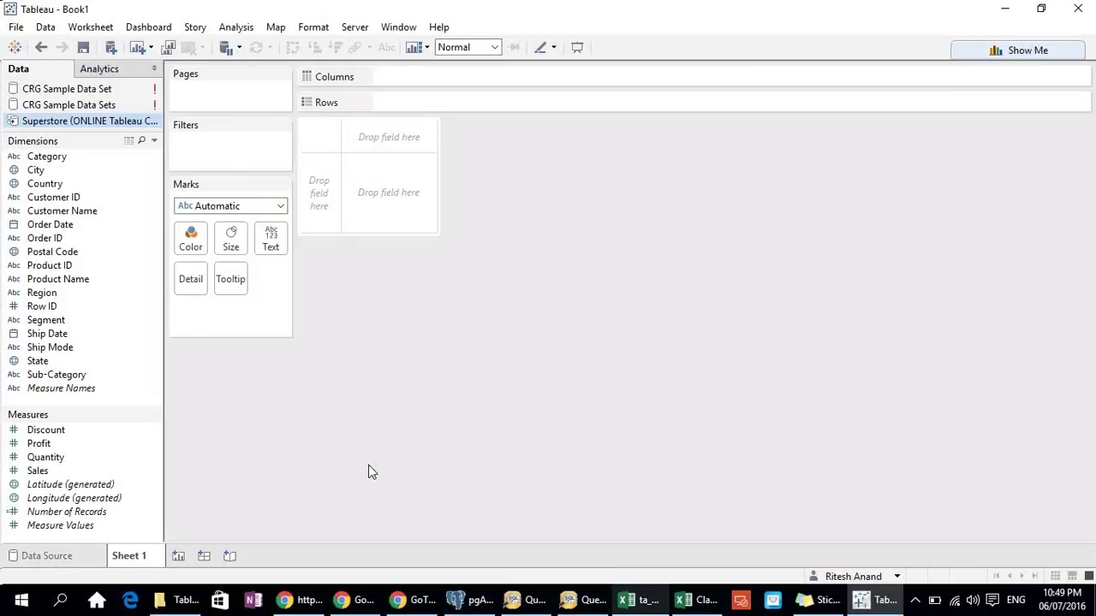
Close the CRG Sample Data Sets and CRG Sample Data Set data sources, keeping only the Superstore extract
left_click(105, 107)
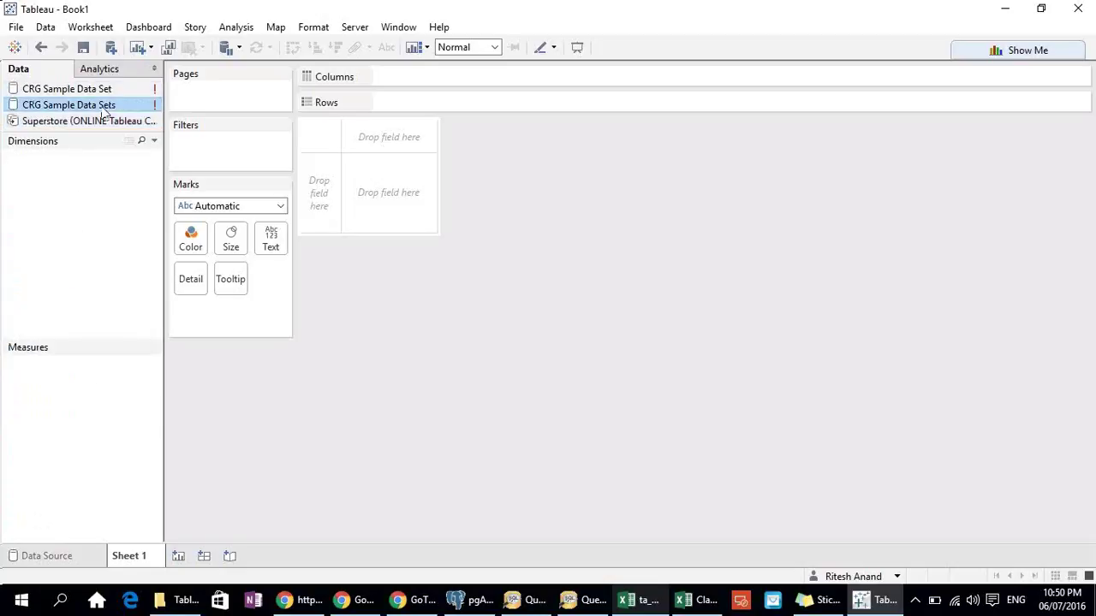
right_click(105, 112)
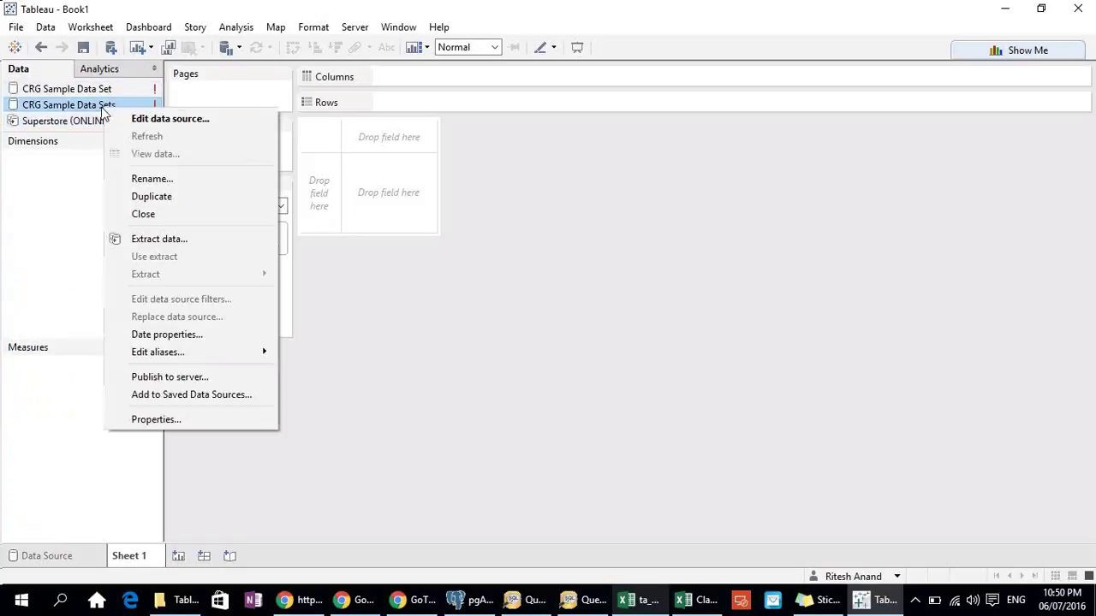
left_click(143, 214)
left_click(94, 93)
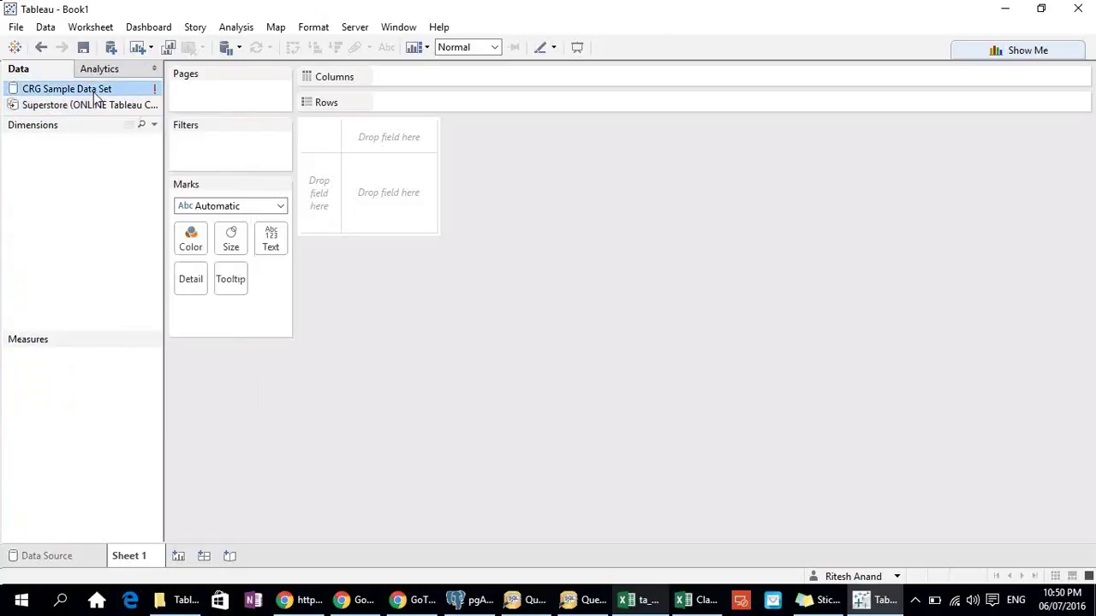
right_click(96, 96)
left_click(135, 199)
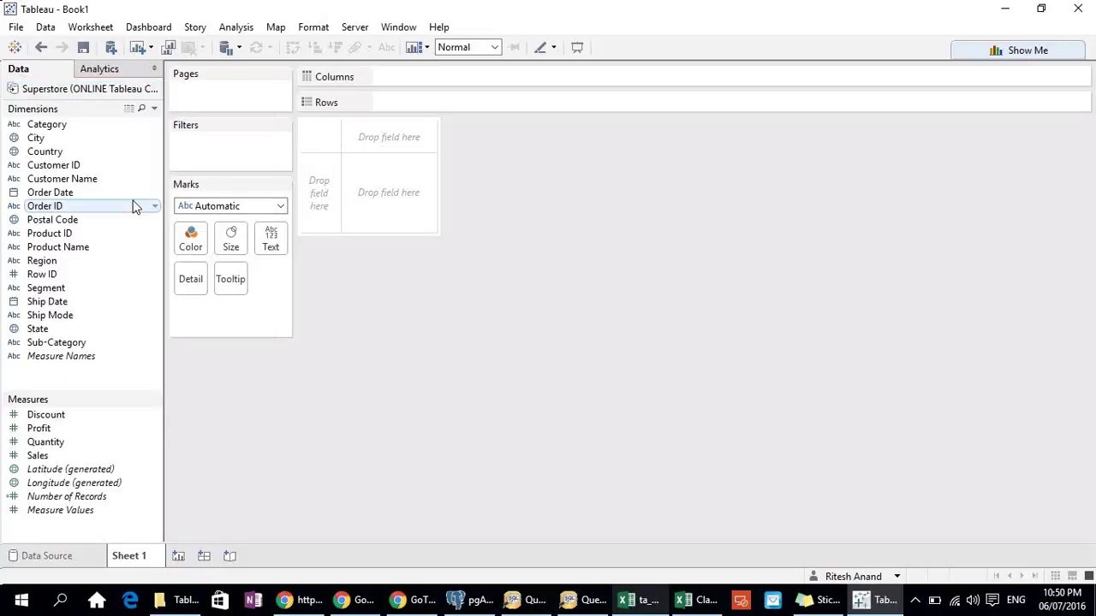
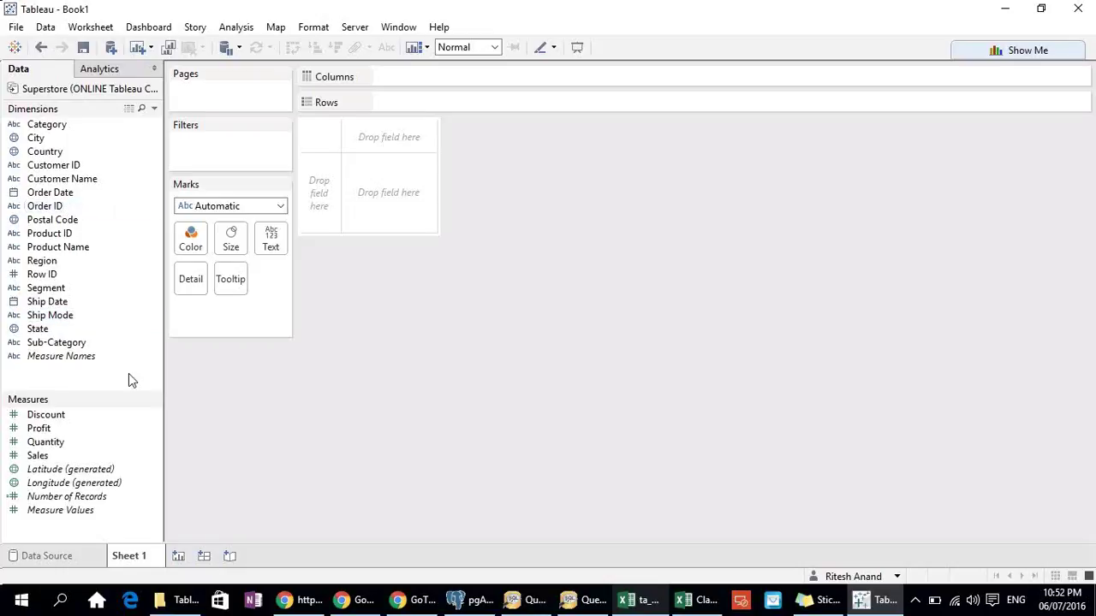
Examine the Category, City, Region and State dimensions and the grouping and sorting options for the dimension list
left_click(65, 130)
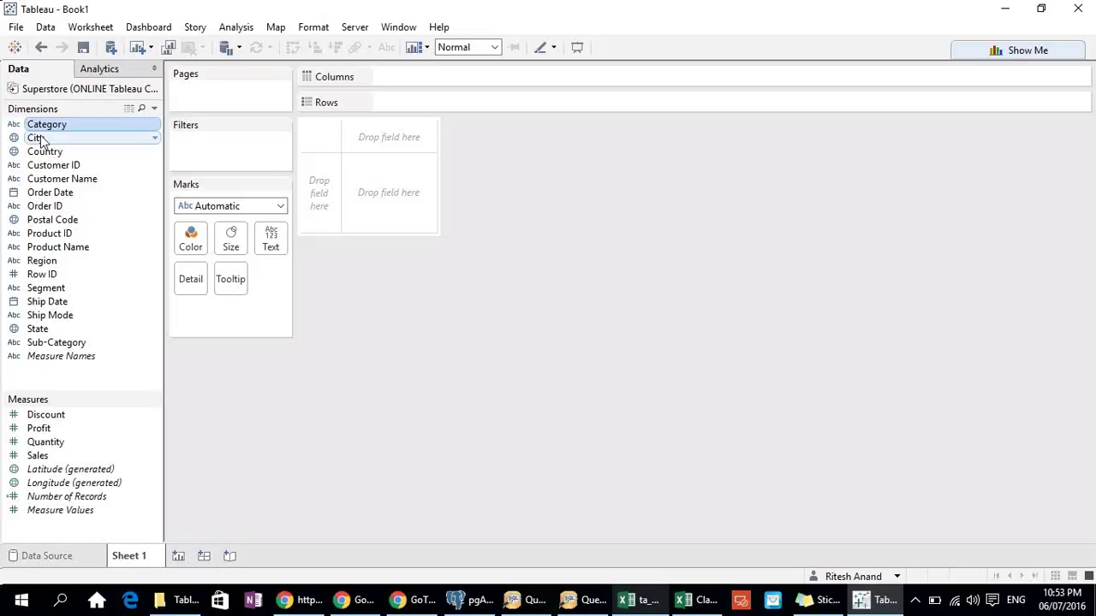
left_click(40, 139)
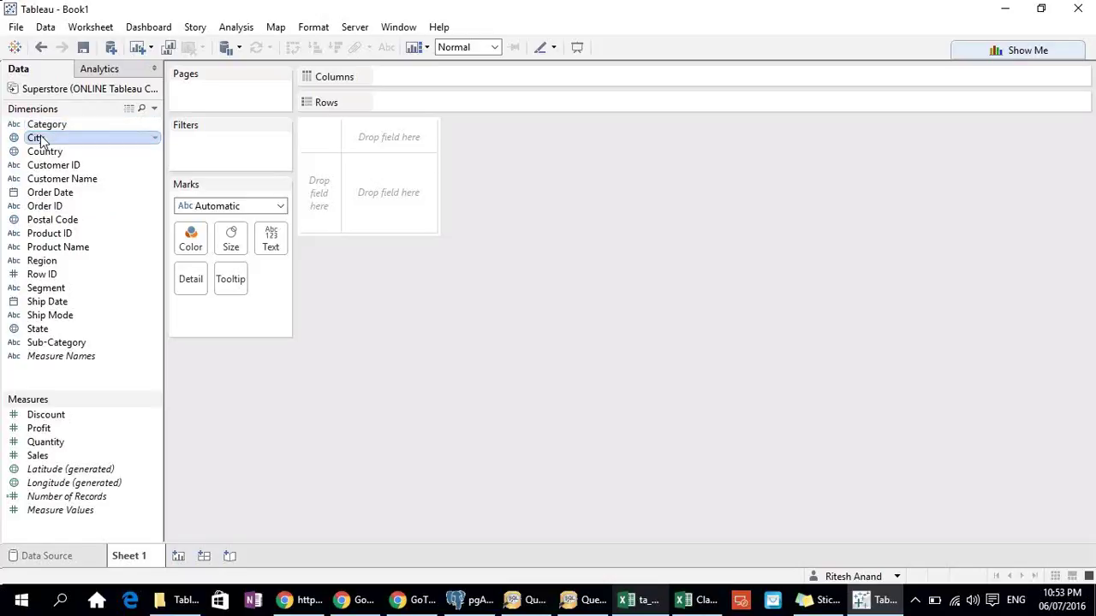
left_click(43, 261)
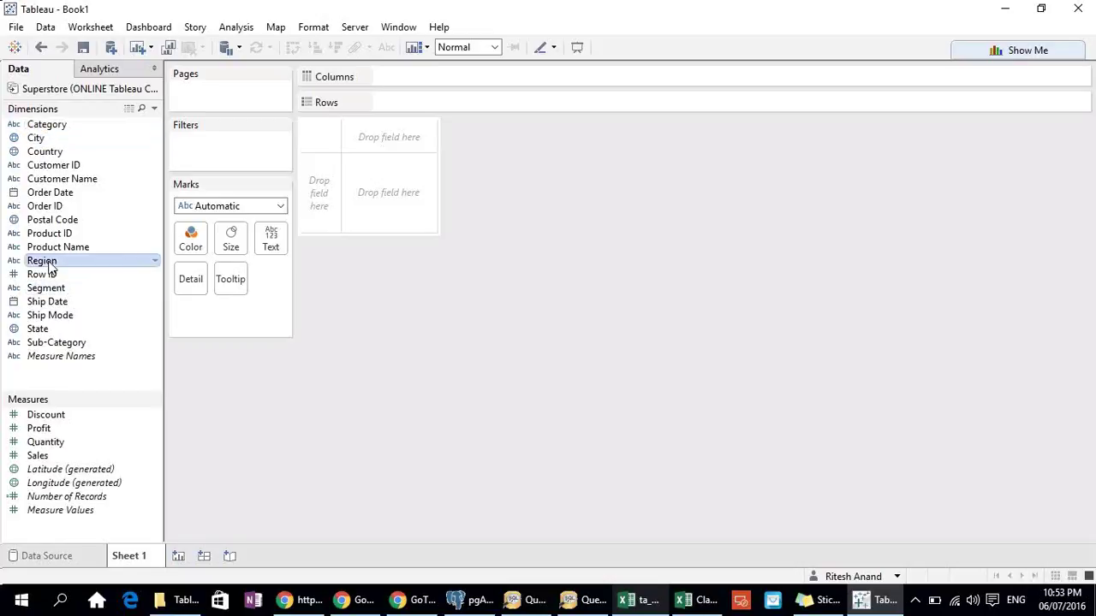
left_click(41, 328)
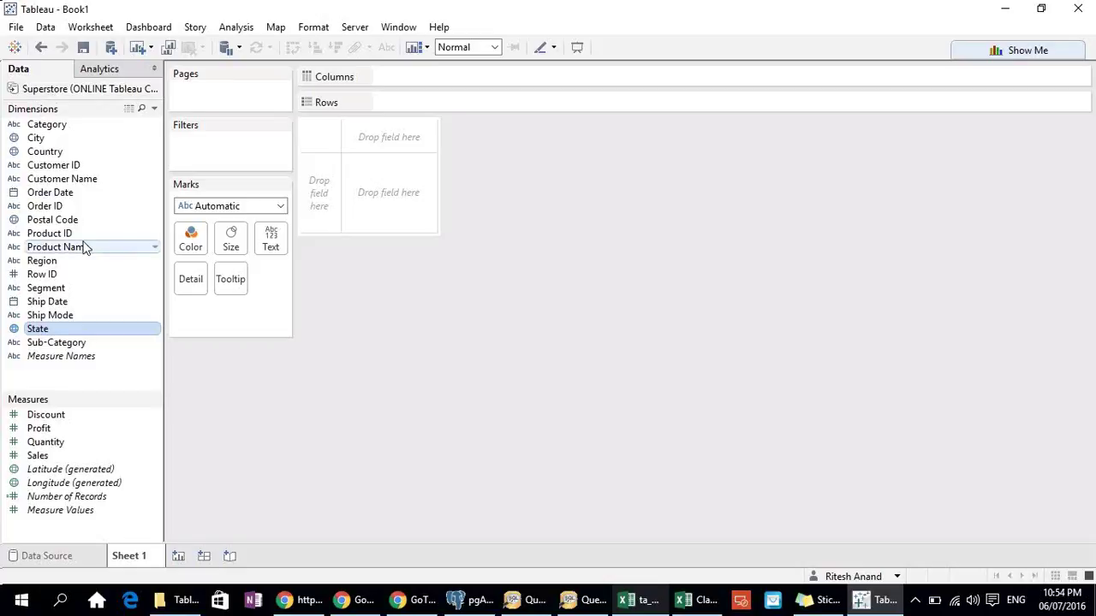
left_click(101, 381)
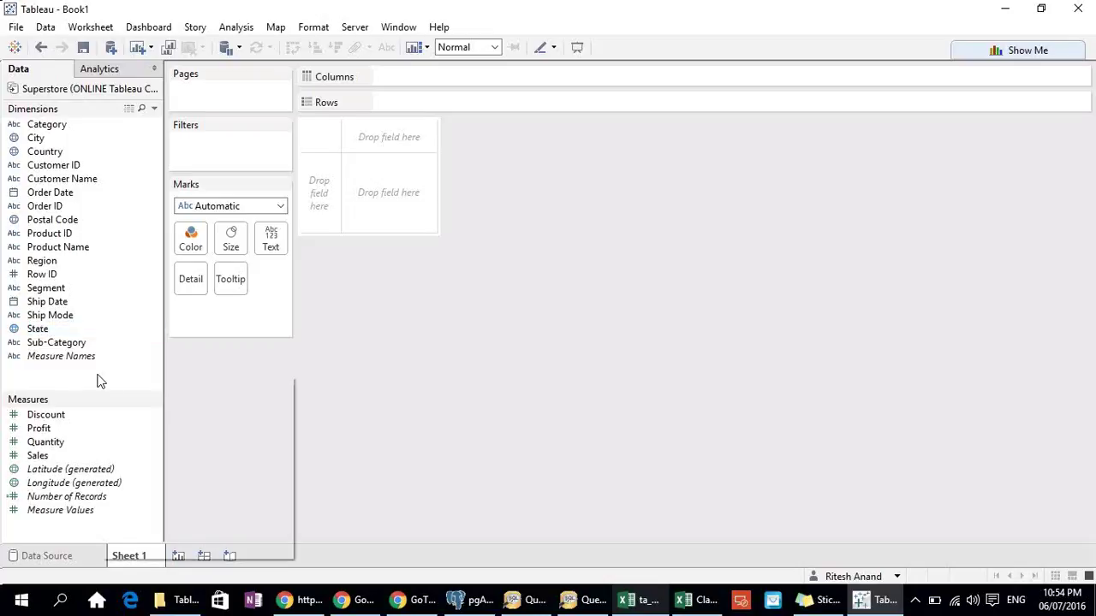
right_click(98, 377)
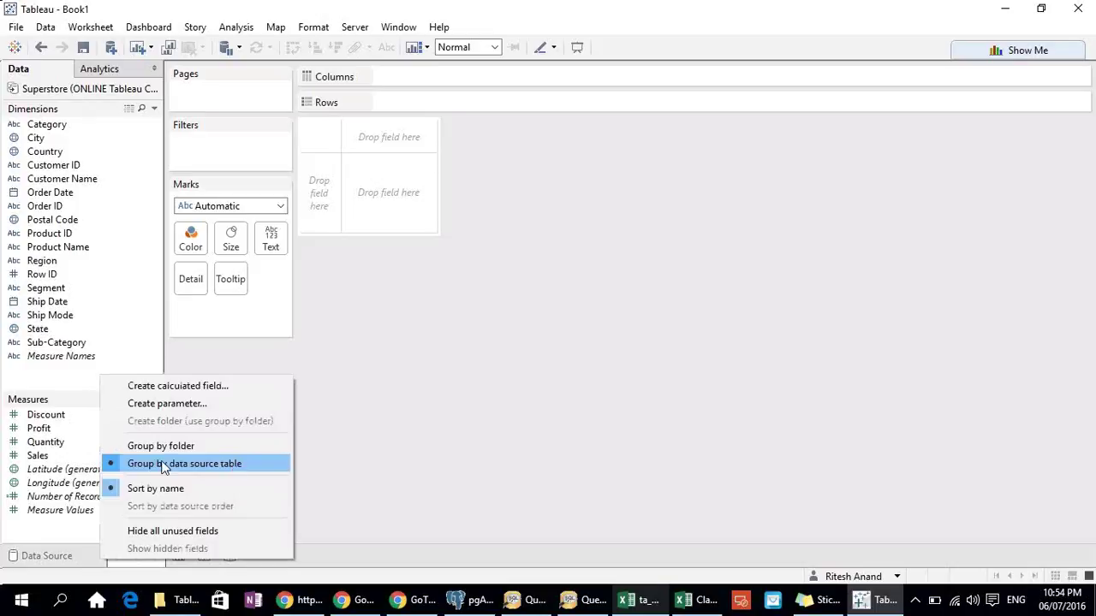
left_click(60, 381)
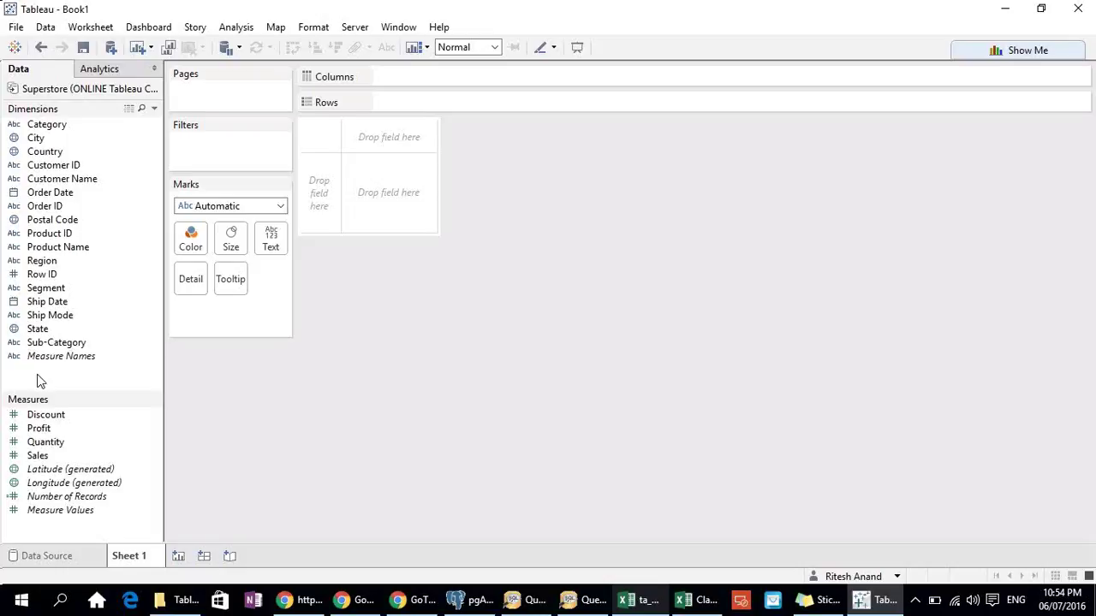
right_click(58, 376)
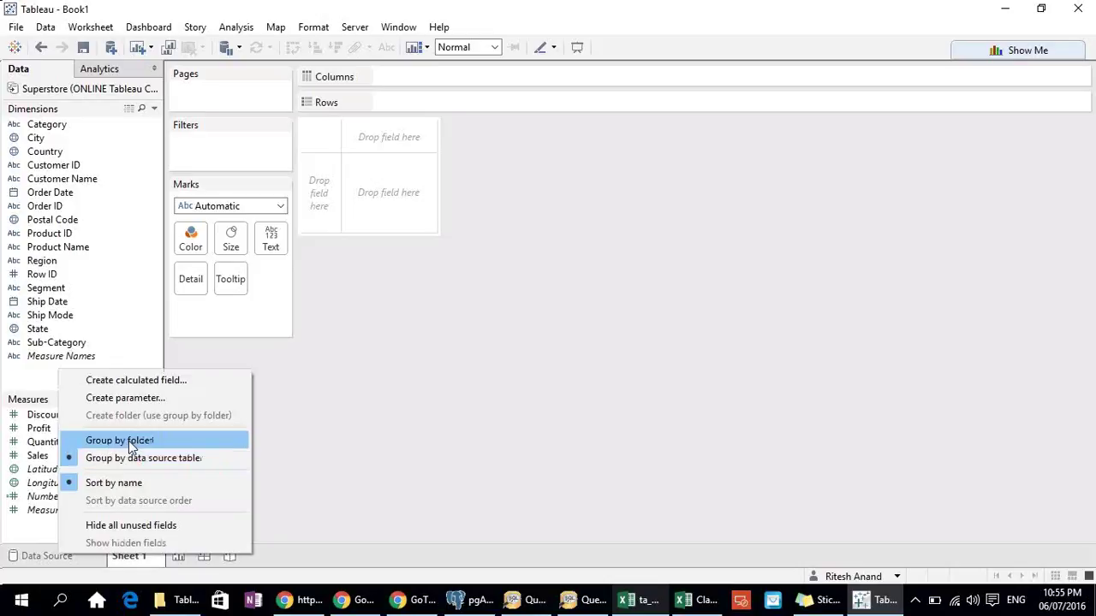
left_click(40, 369)
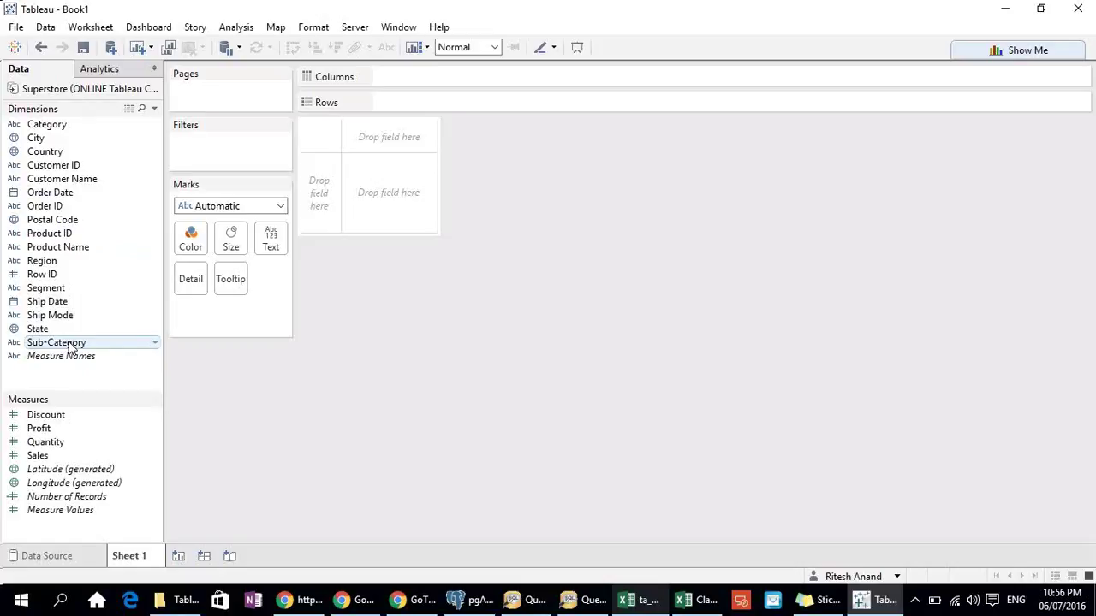
Place Sub-Category on Columns and Category on Rows, and widen the sub-category columns to fit their full names
left_click_drag(70, 345, 483, 74)
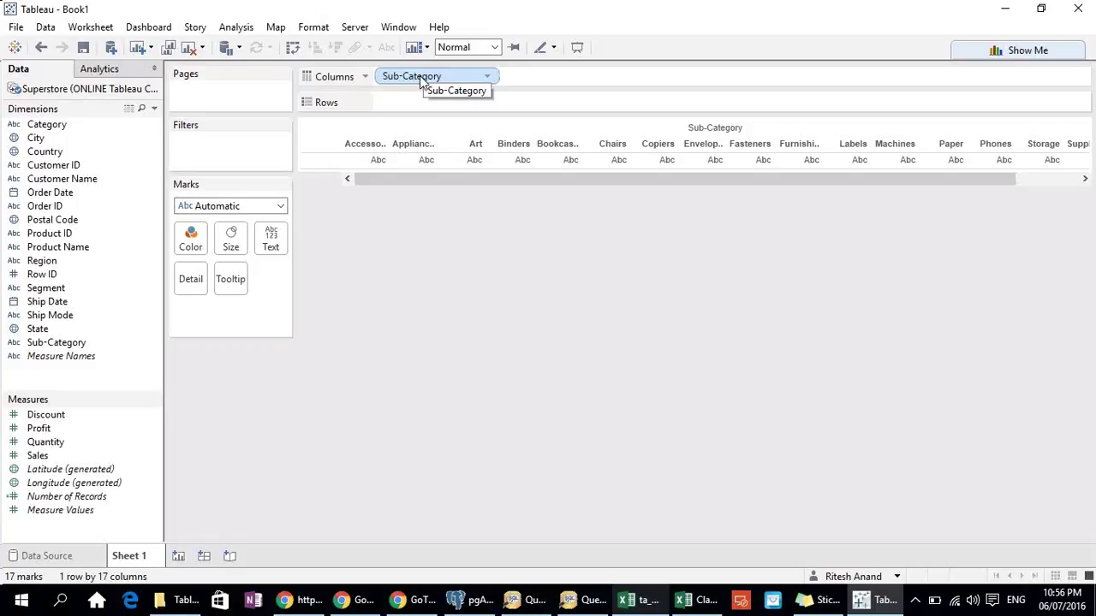
left_click(363, 147)
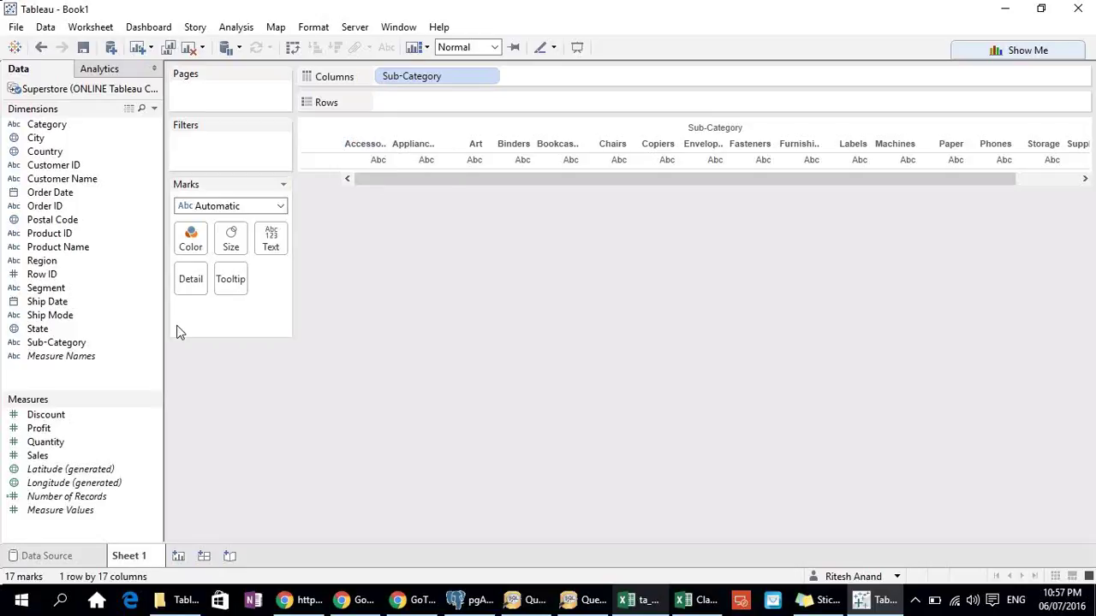
left_click_drag(67, 128, 415, 103)
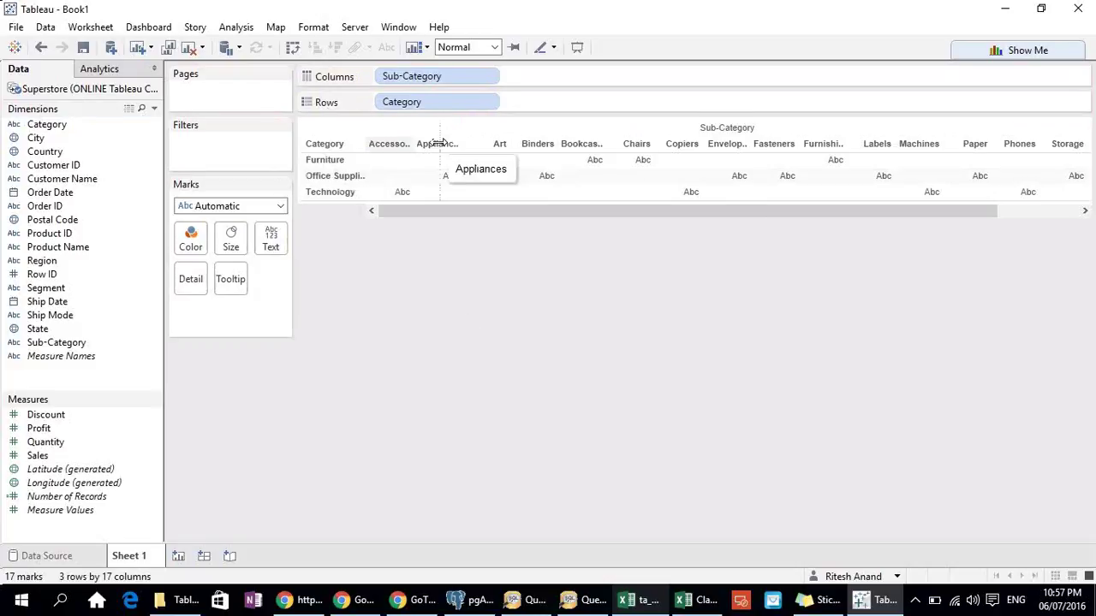
left_click_drag(439, 143, 467, 324)
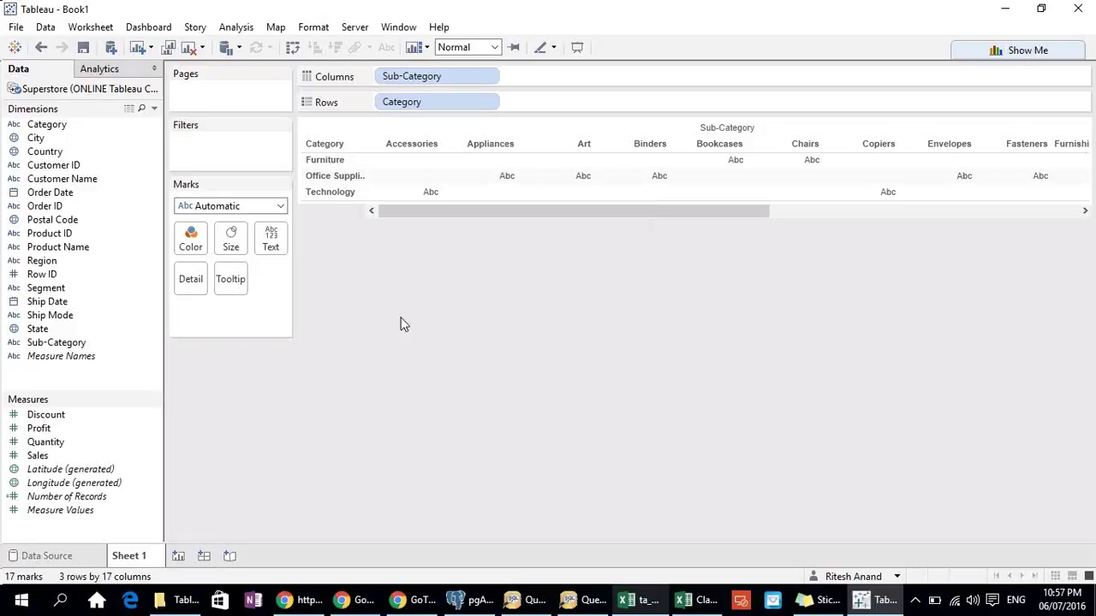
mouse_move(541, 185)
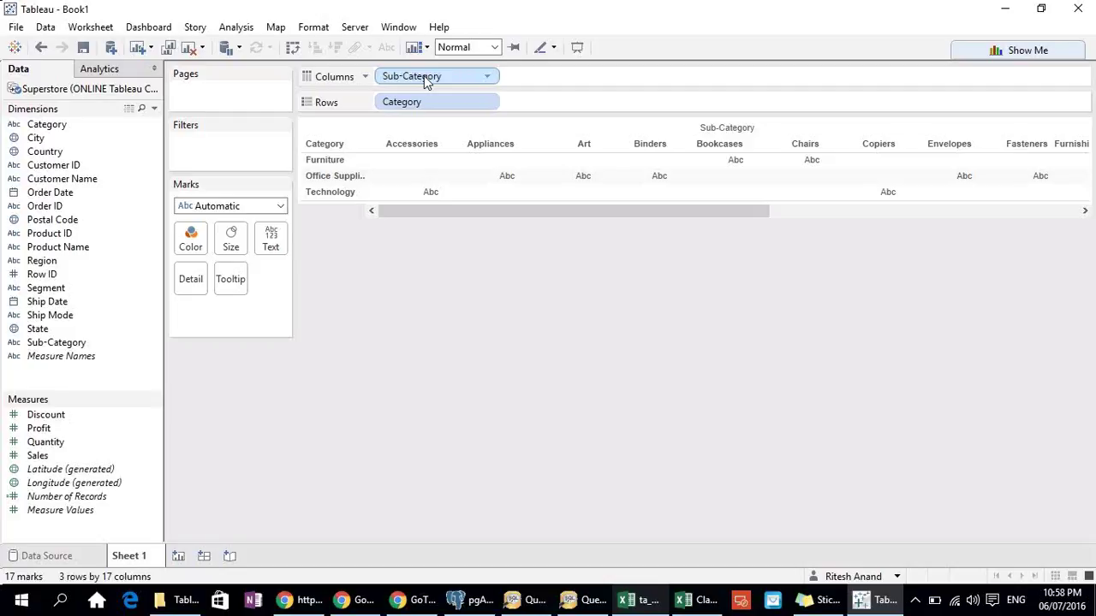
left_click_drag(424, 75, 420, 146)
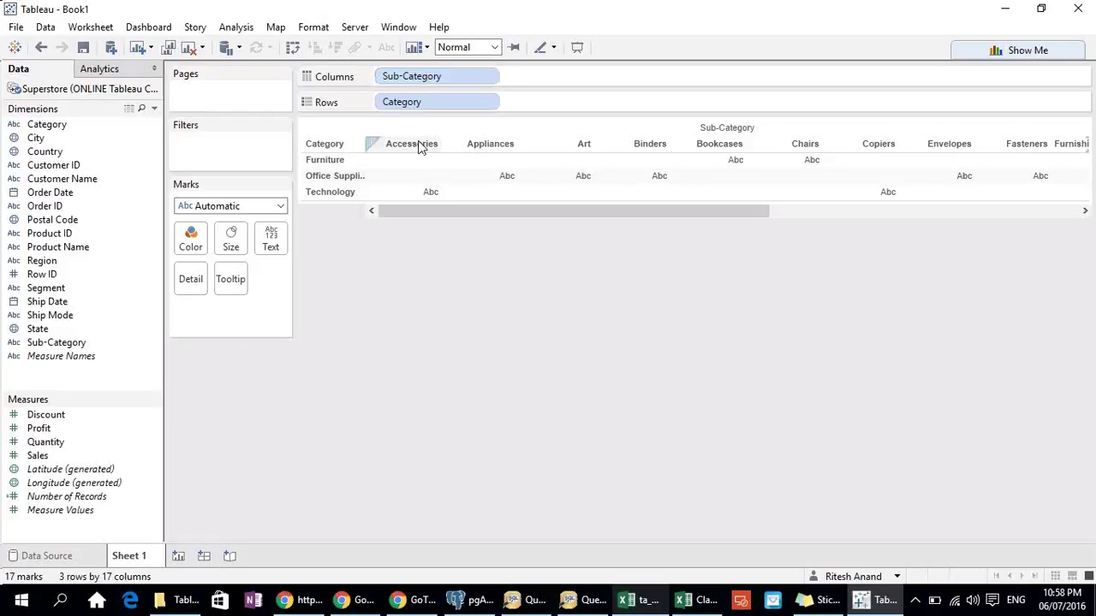
left_click_drag(503, 151, 449, 77)
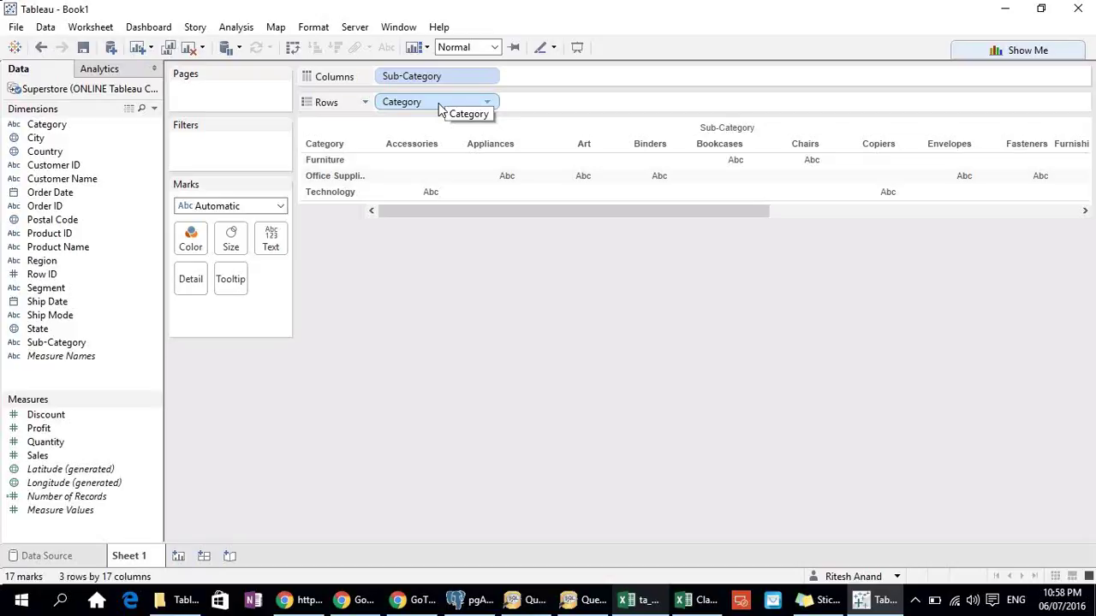
left_click_drag(438, 108, 330, 164)
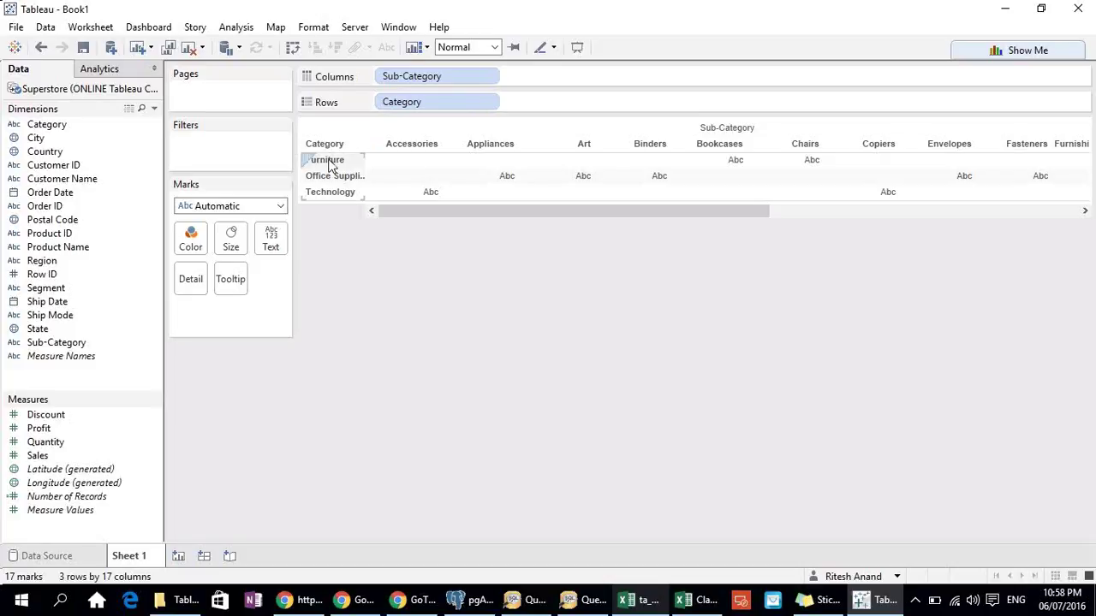
left_click_drag(330, 164, 326, 167)
Remove Sub-Category from Columns and Category from Rows to empty the worksheet view
left_click_drag(412, 76, 586, 399)
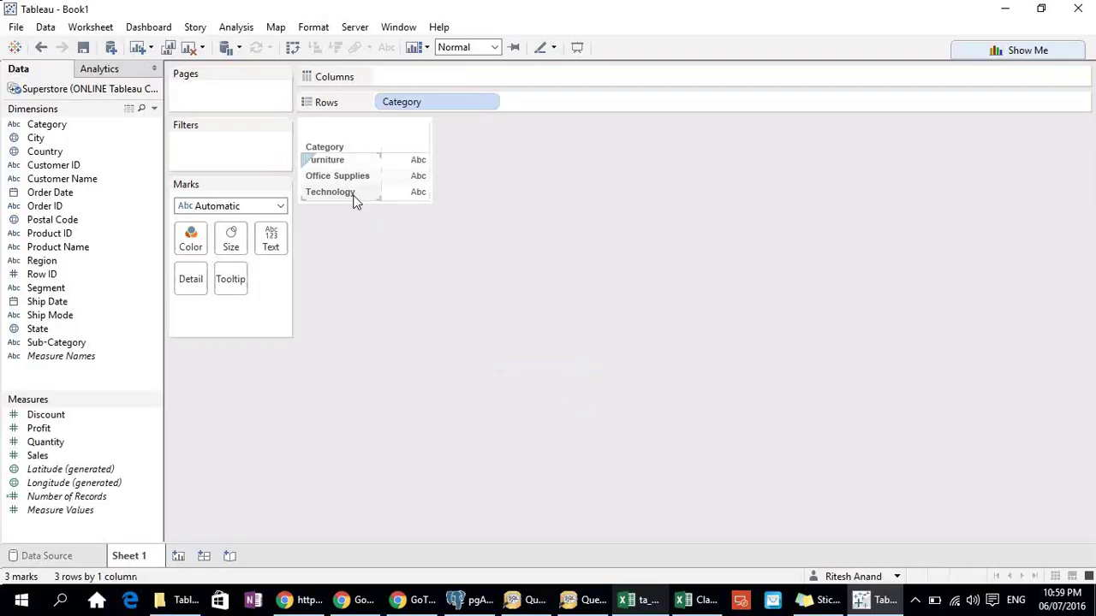
left_click(419, 601)
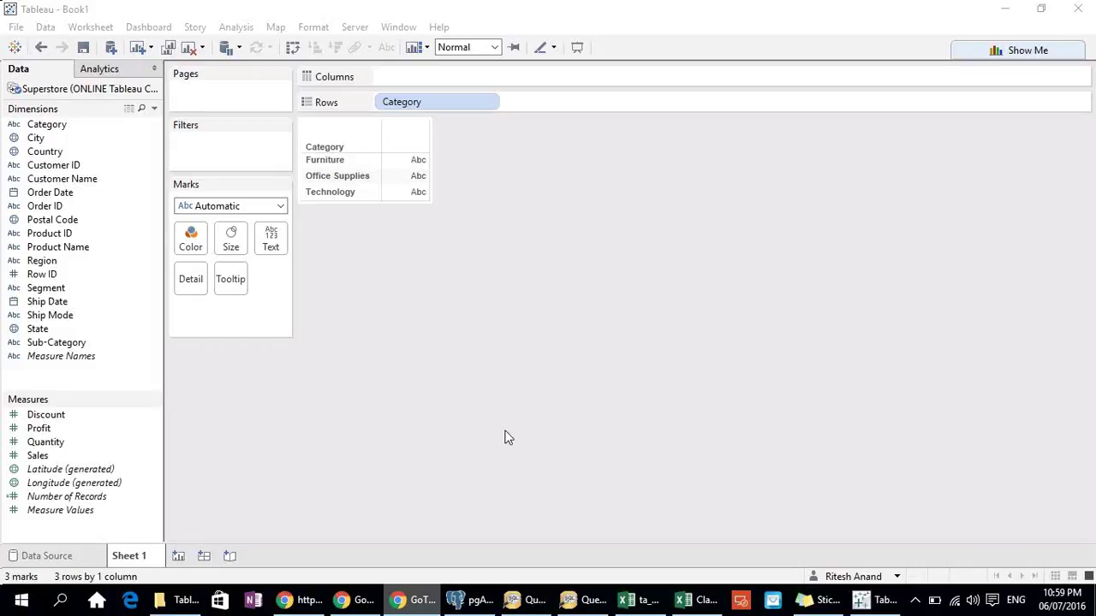
left_click_drag(452, 95, 528, 256)
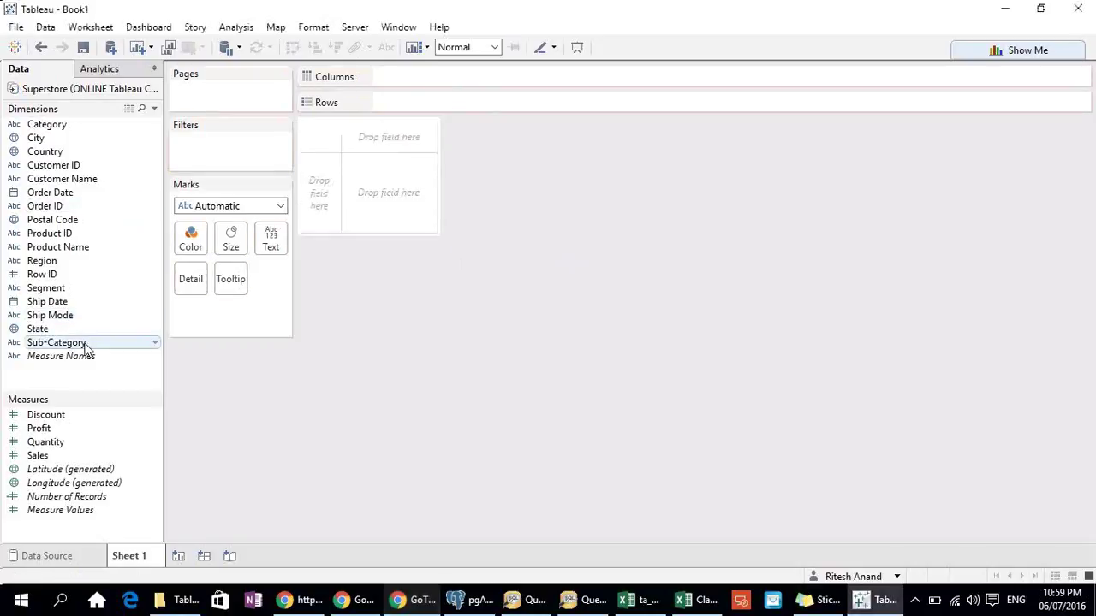
Build a horizontal bar chart of sales by sub-category, with Sub-Category on Rows and SUM(Sales) on Columns
left_click_drag(85, 346, 359, 215)
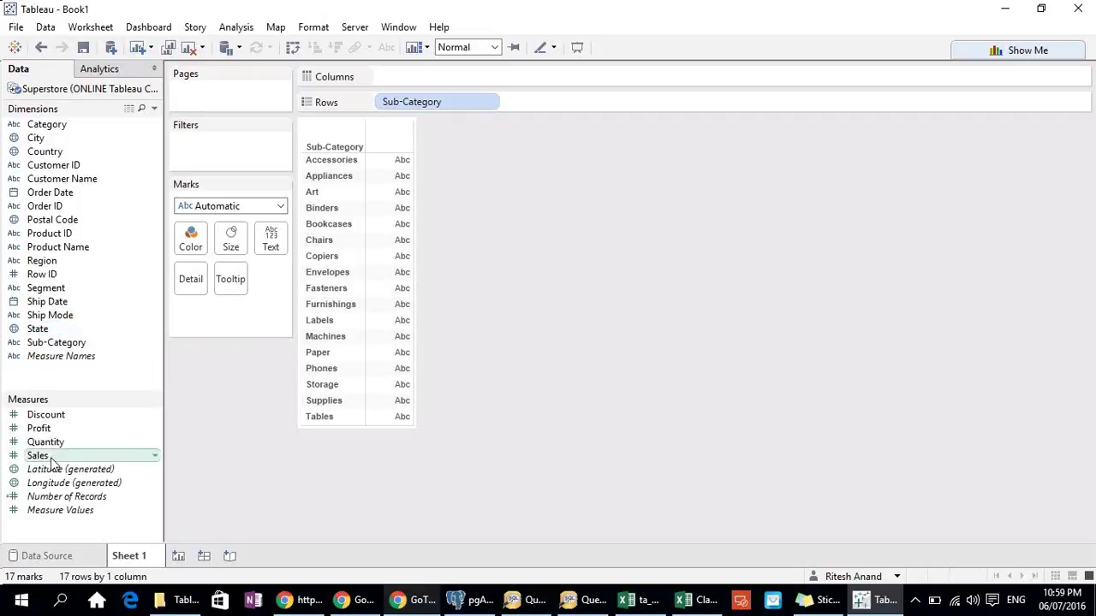
left_click_drag(52, 463, 509, 76)
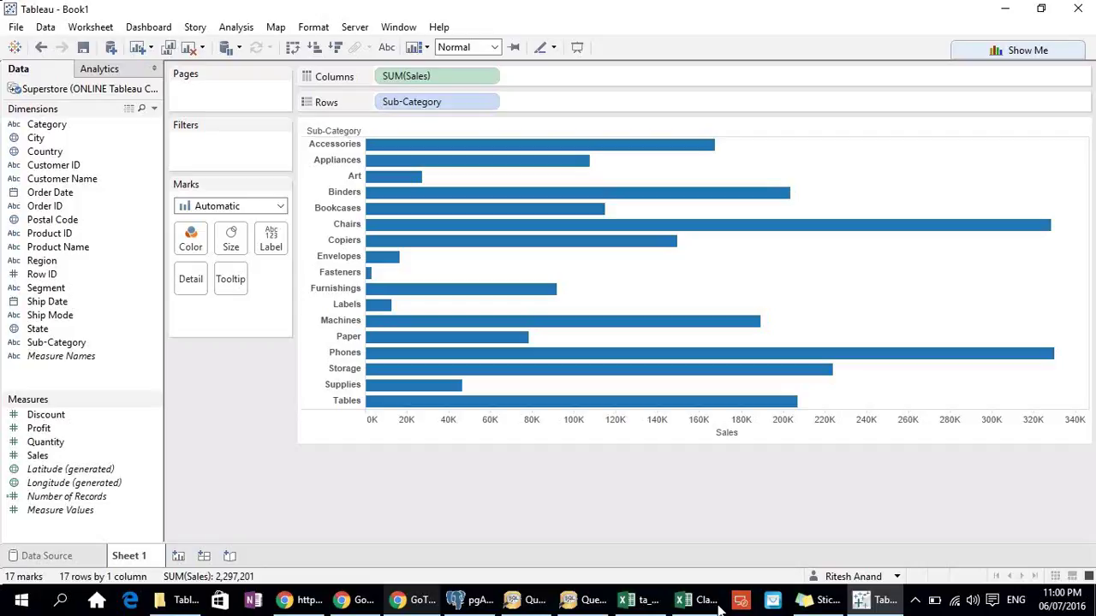
Minimize the Tableau and File Explorer windows, move the Excel entries beside Chrome on the taskbar, and return to Tableau
mouse_move(698, 609)
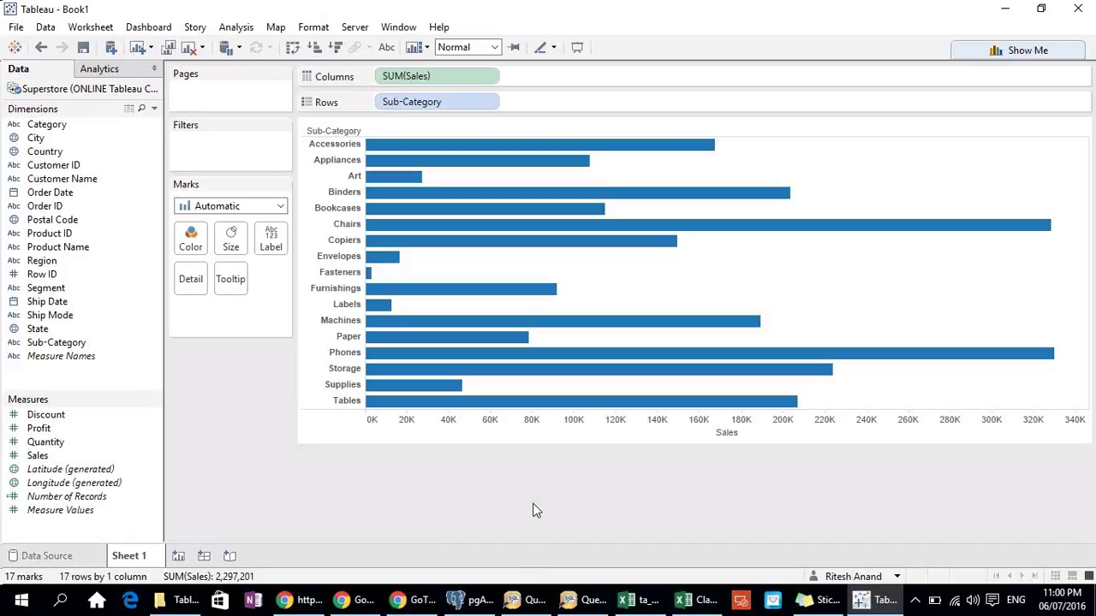
left_click(1005, 11)
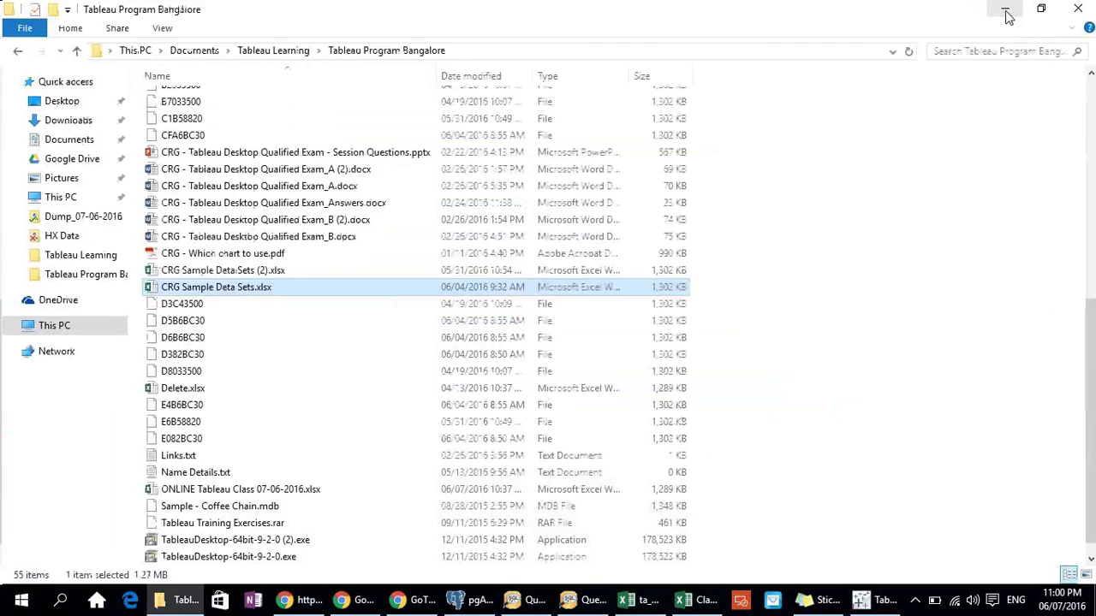
left_click(1006, 13)
mouse_move(884, 604)
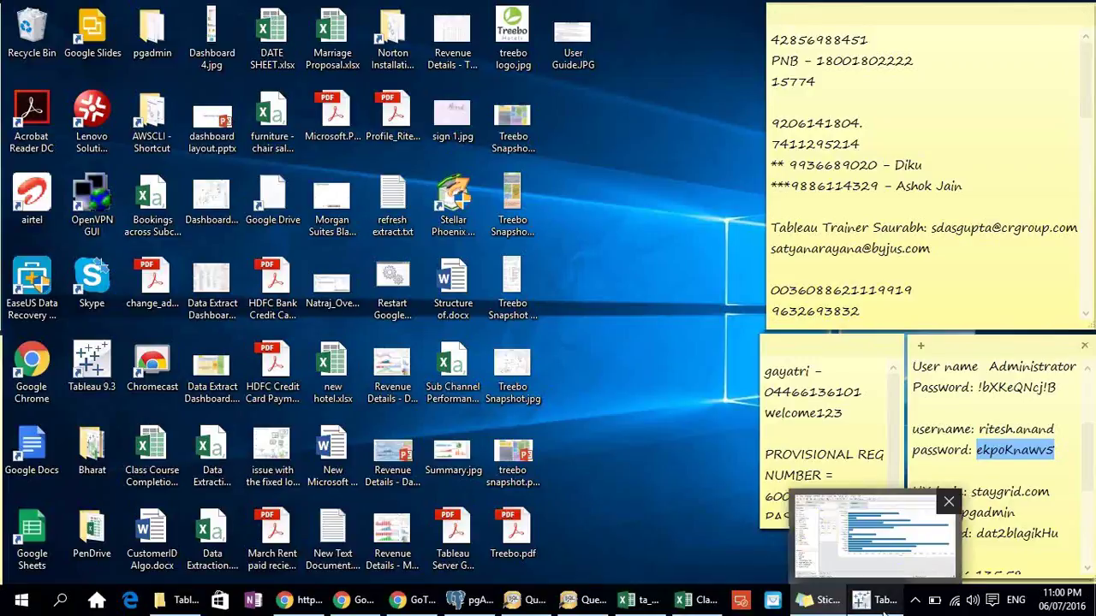
mouse_move(632, 589)
left_click_drag(631, 590, 406, 586)
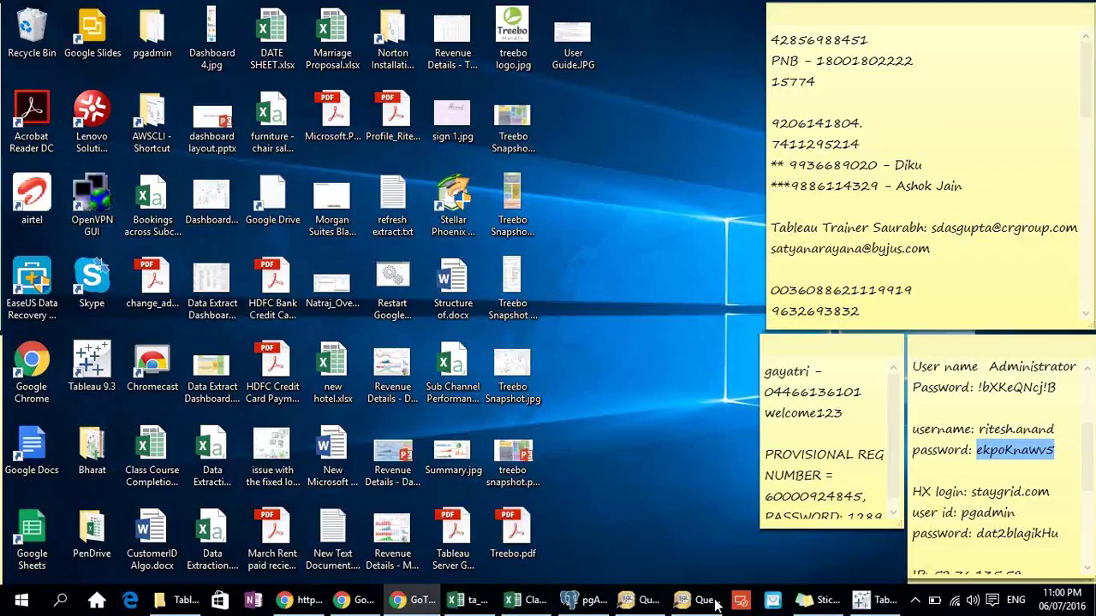
left_click(863, 604)
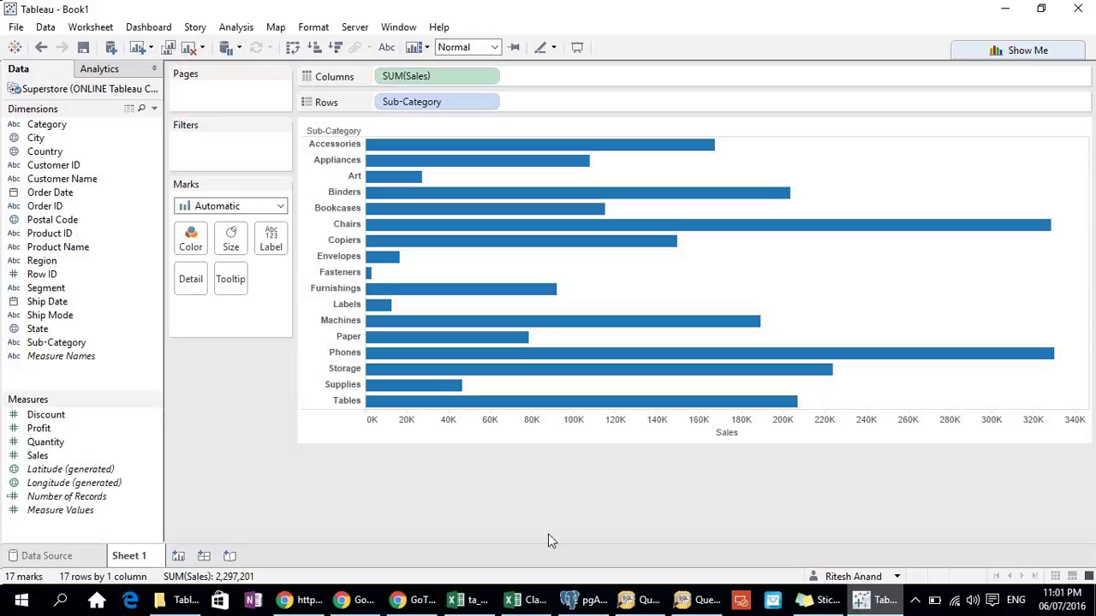